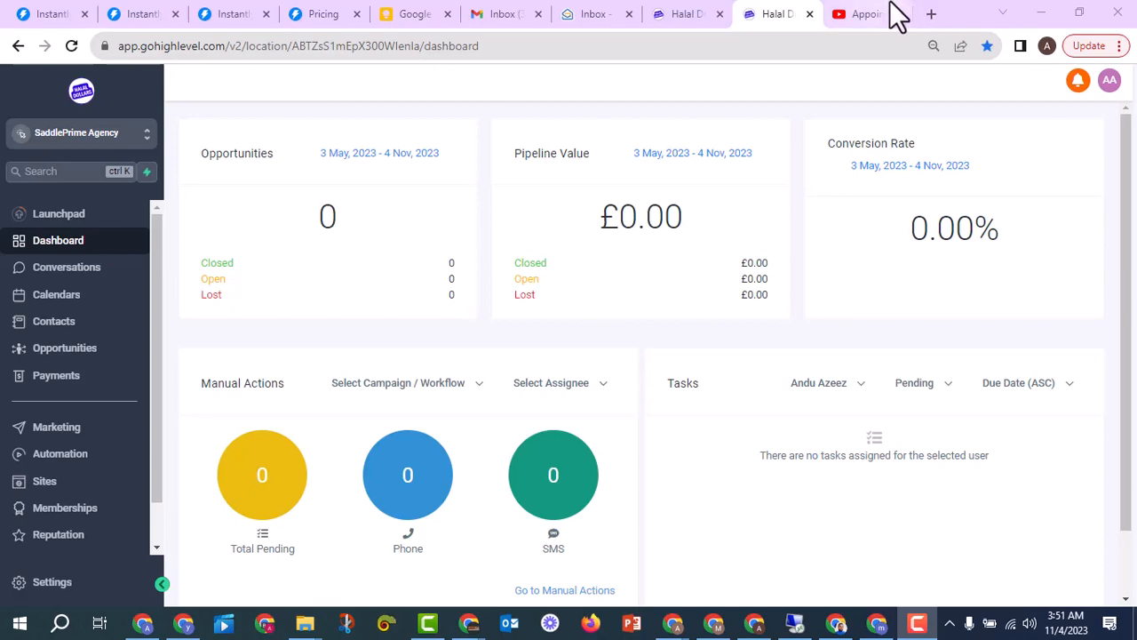
Open the resources Google Docs document linked in the YouTube description of "Appointment Setting Agency The Resources"
left_click(862, 16)
scroll(364, 360, "up", 3)
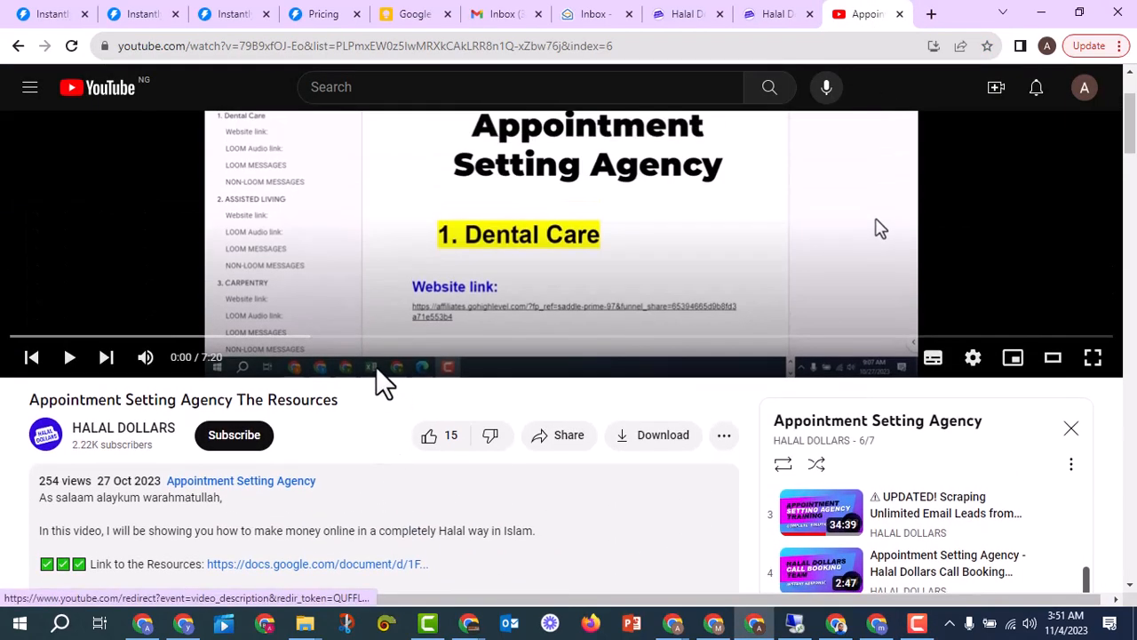
scroll(257, 456, "down", 2)
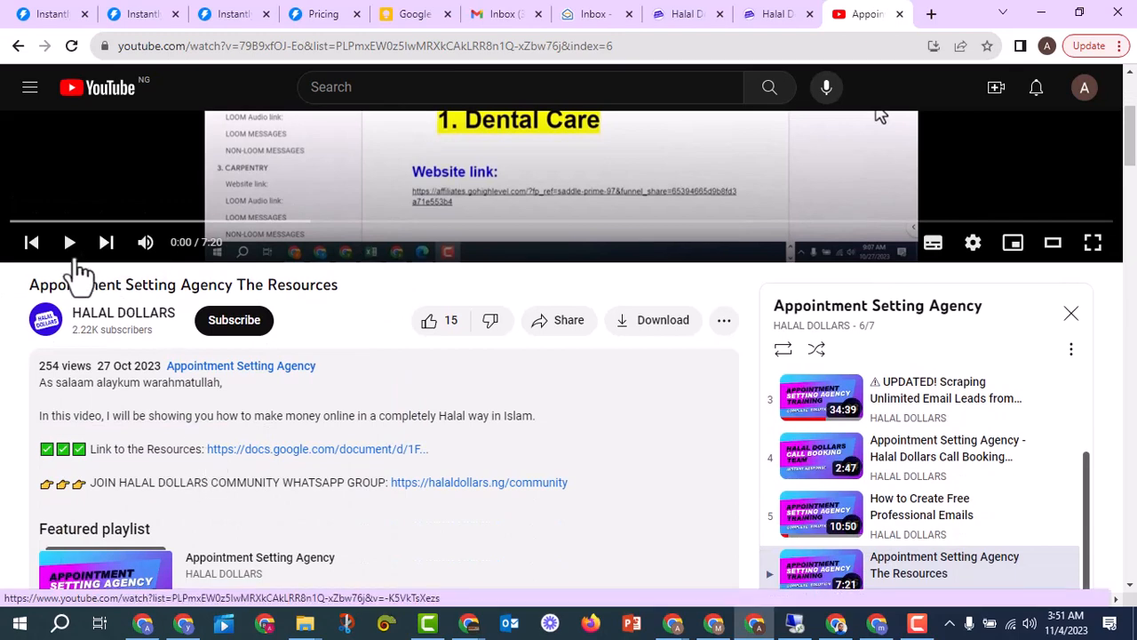
left_click_drag(15, 283, 43, 284)
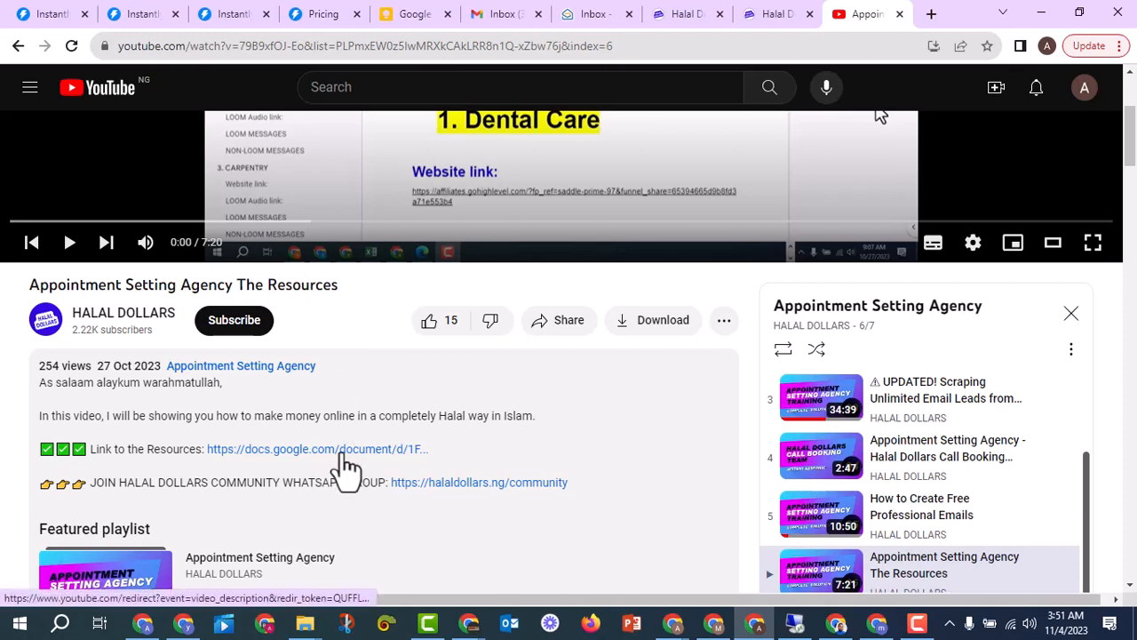
left_click_drag(106, 449, 190, 464)
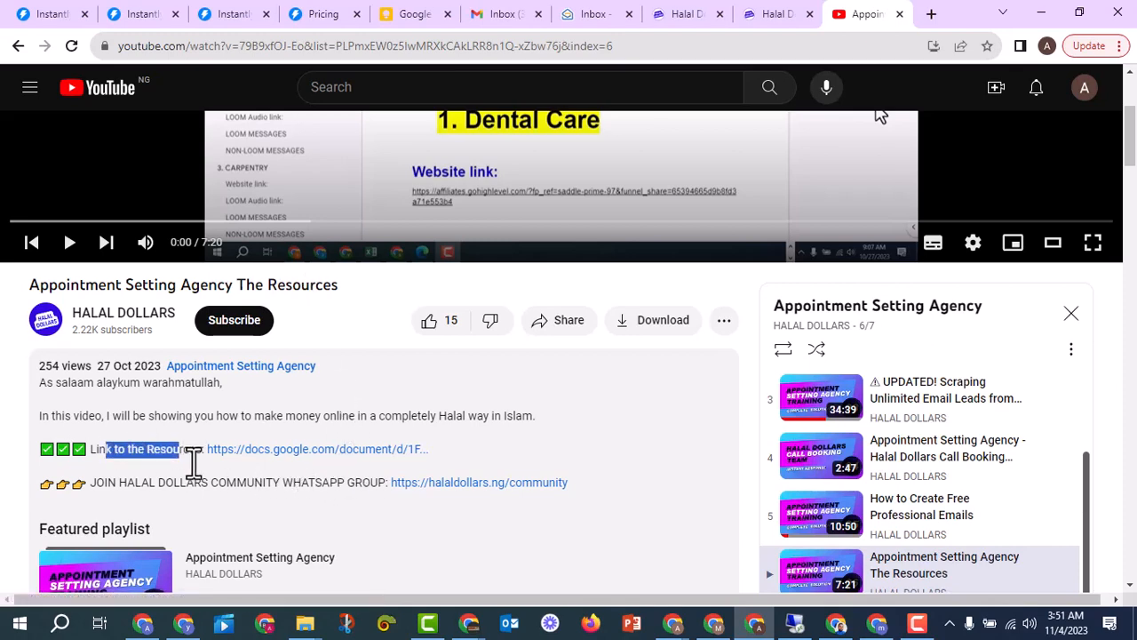
left_click(332, 450)
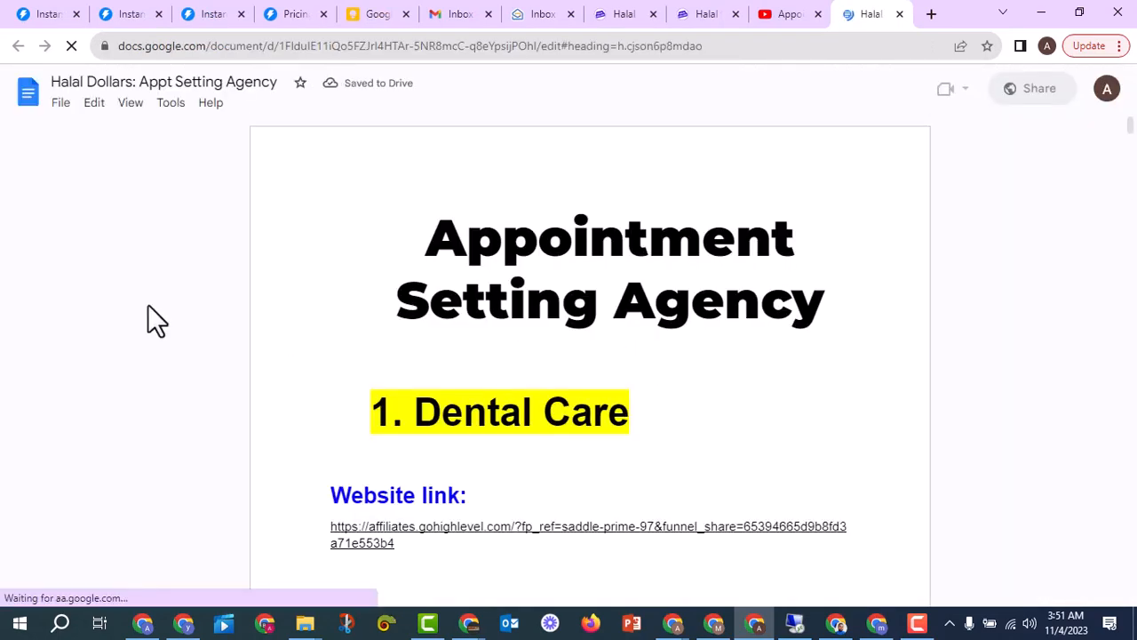
Browse the niche sections of the appointment setting document from Dental Care through HVAC and look over the remaining outline
scroll(462, 453, "down", 2)
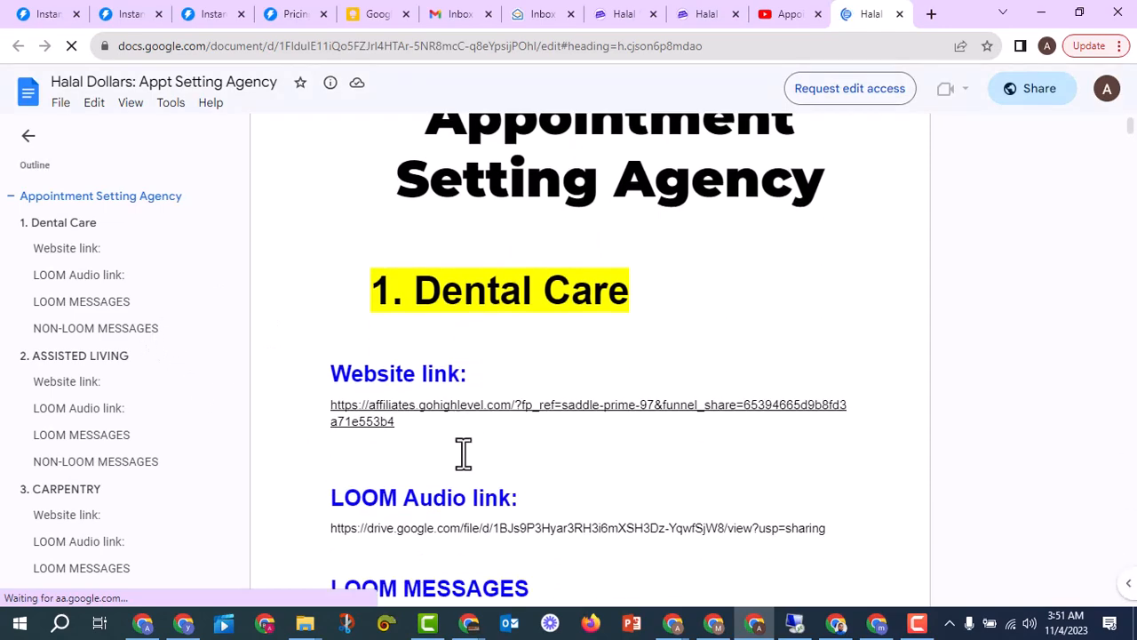
scroll(463, 453, "down", 2)
scroll(464, 452, "up", 2)
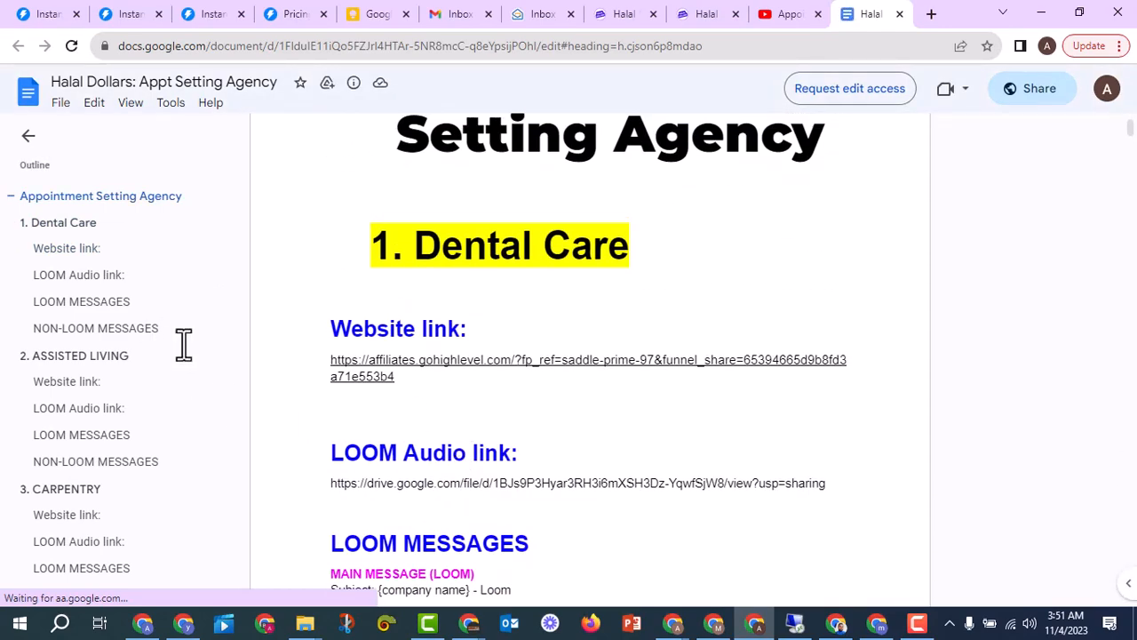
left_click(45, 223)
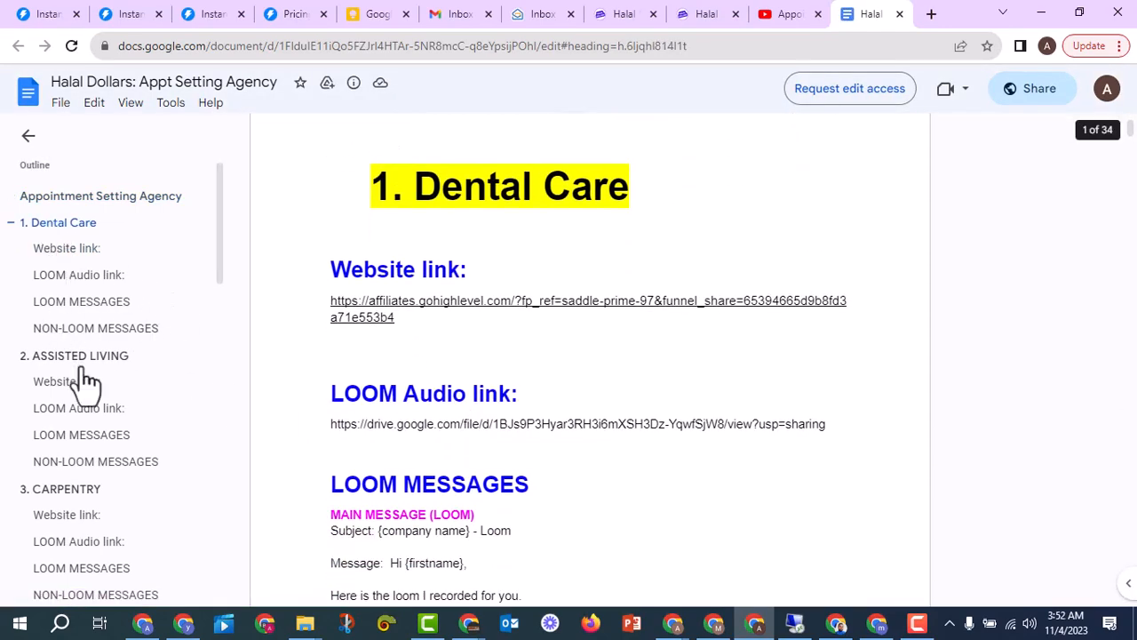
left_click(82, 357)
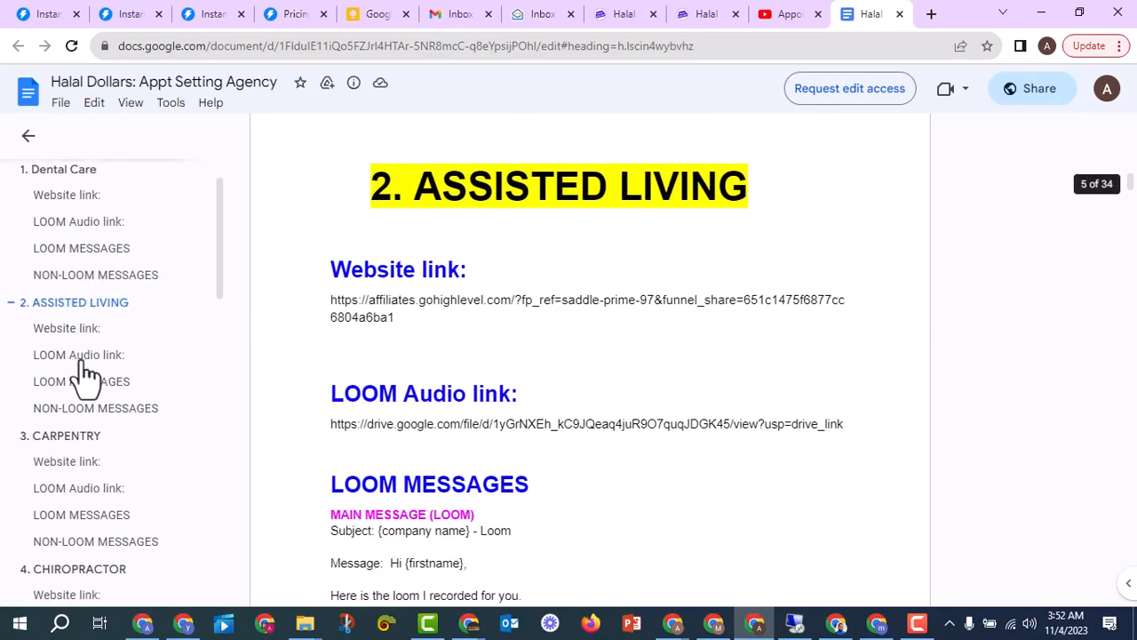
left_click(78, 438)
left_click(85, 437)
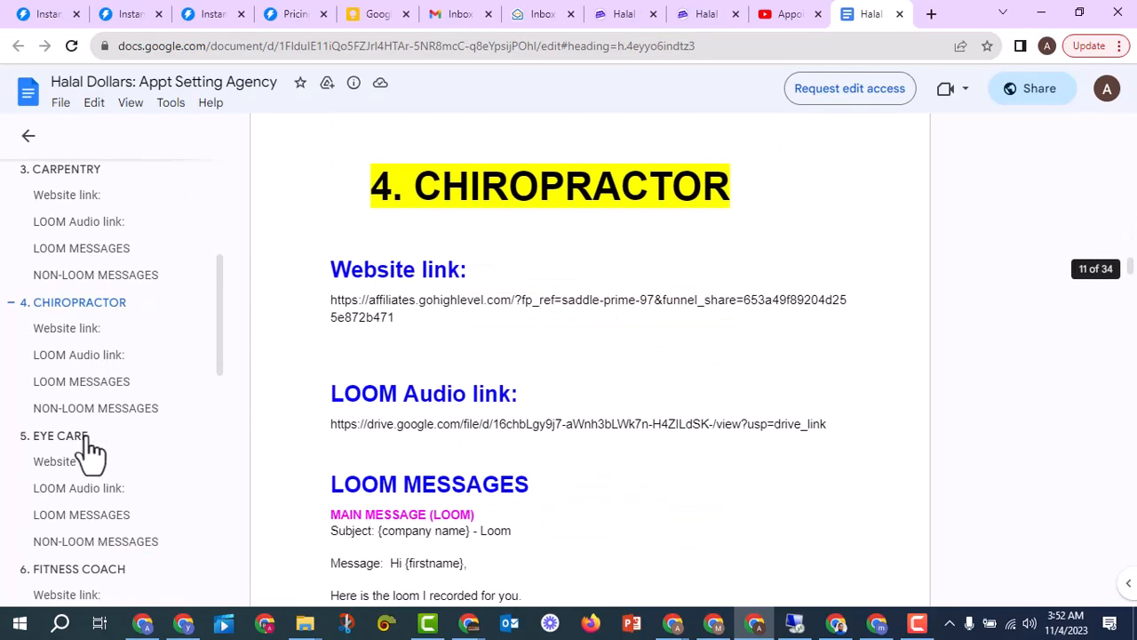
left_click(89, 439)
left_click(88, 440)
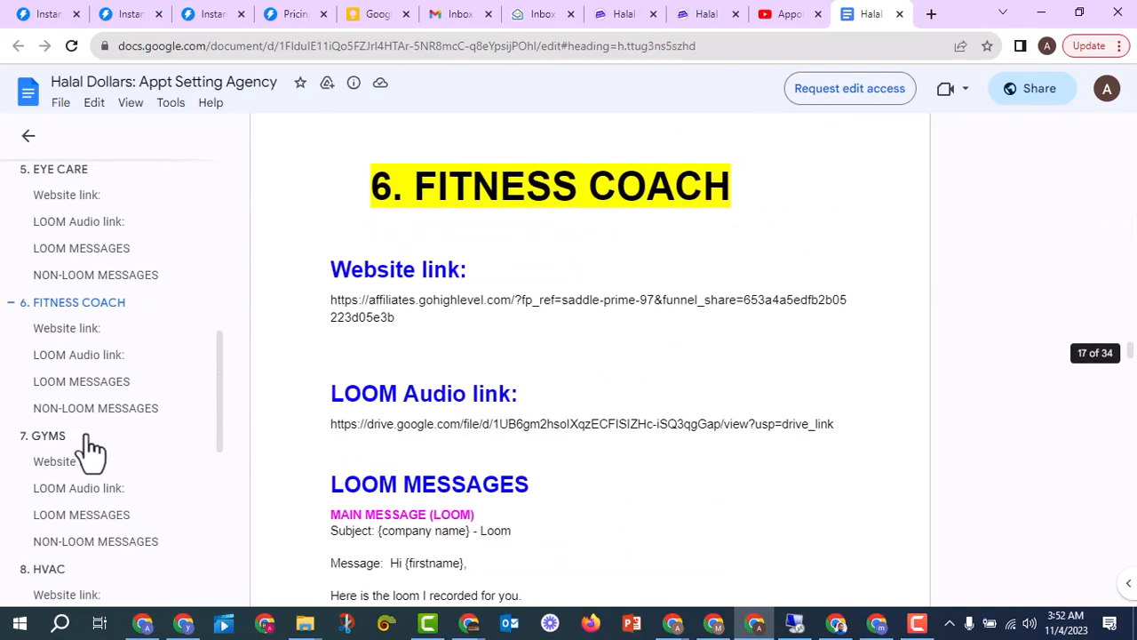
left_click(50, 440)
left_click(52, 438)
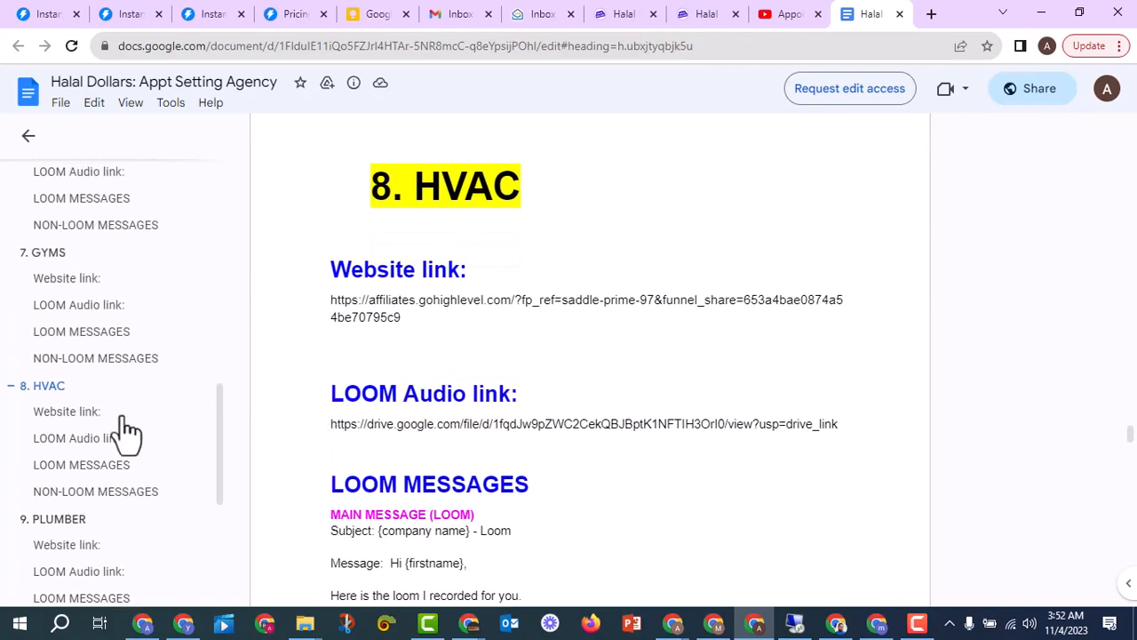
scroll(118, 435, "up", 4)
scroll(122, 433, "down", 5)
scroll(125, 426, "down", 2)
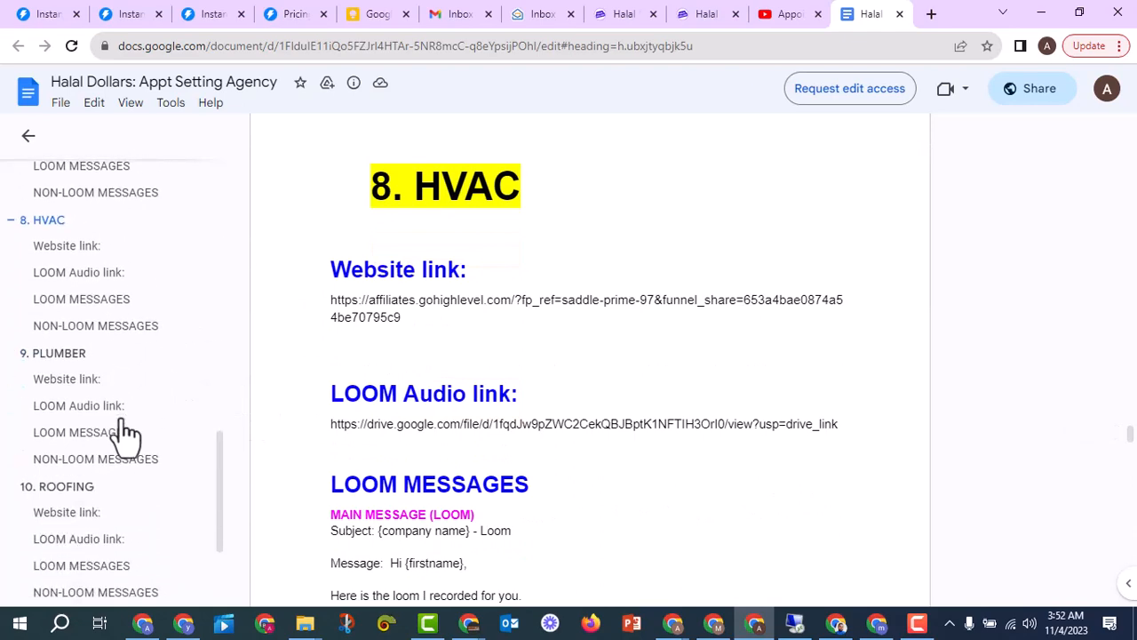
Go to the Plumber section of the document and copy its website link
left_click(49, 355)
scroll(586, 467, "up", 2)
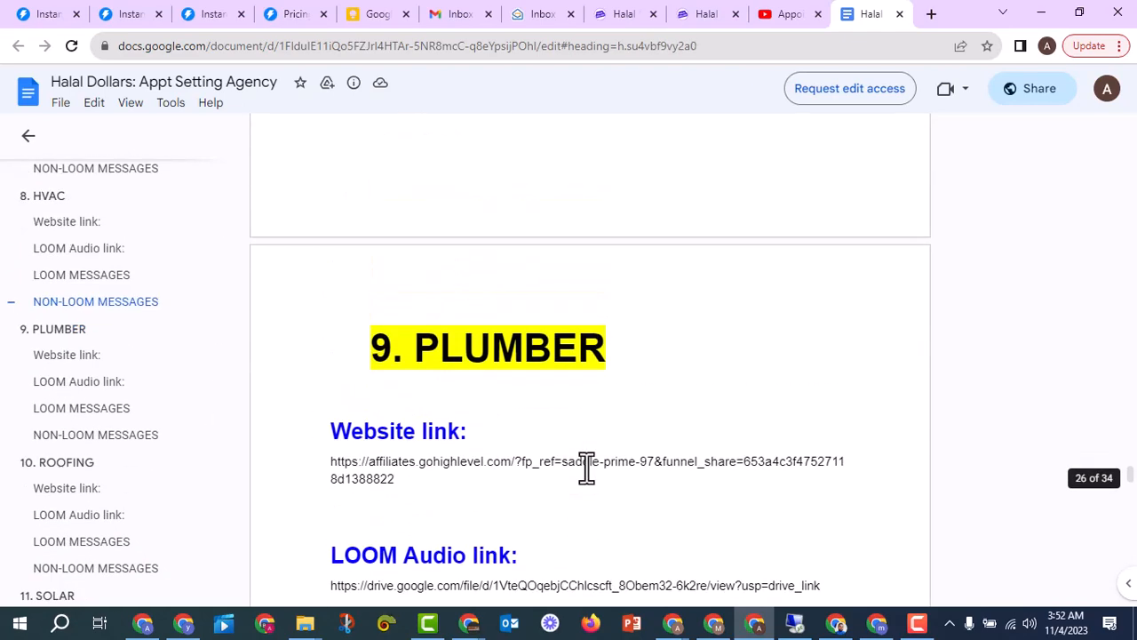
left_click_drag(401, 487, 334, 473)
right_click(340, 471)
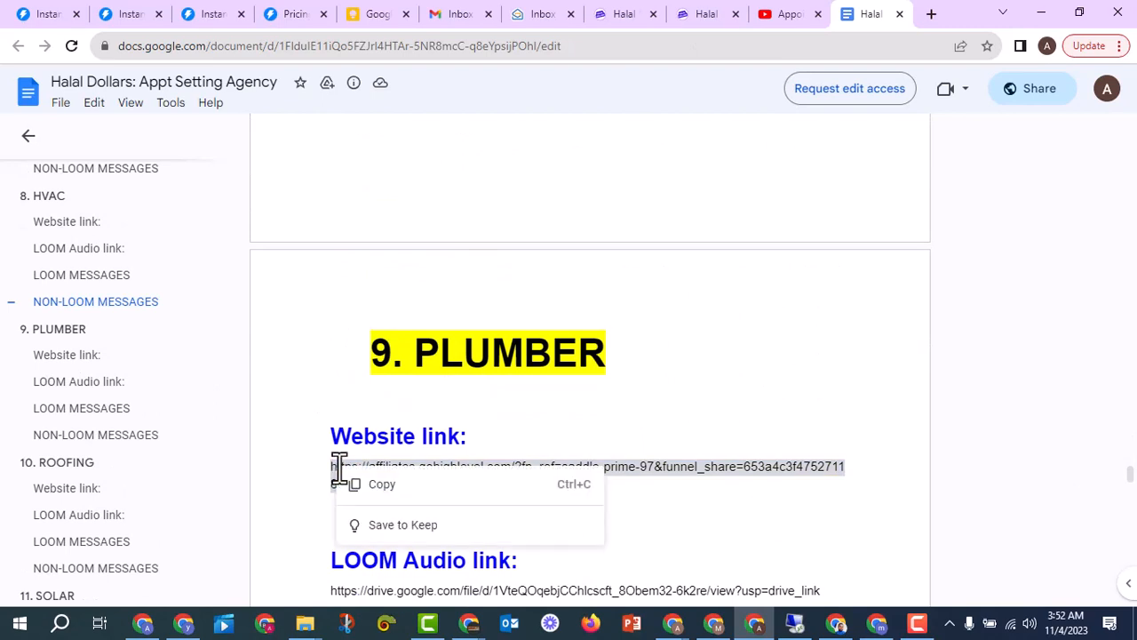
left_click(384, 485)
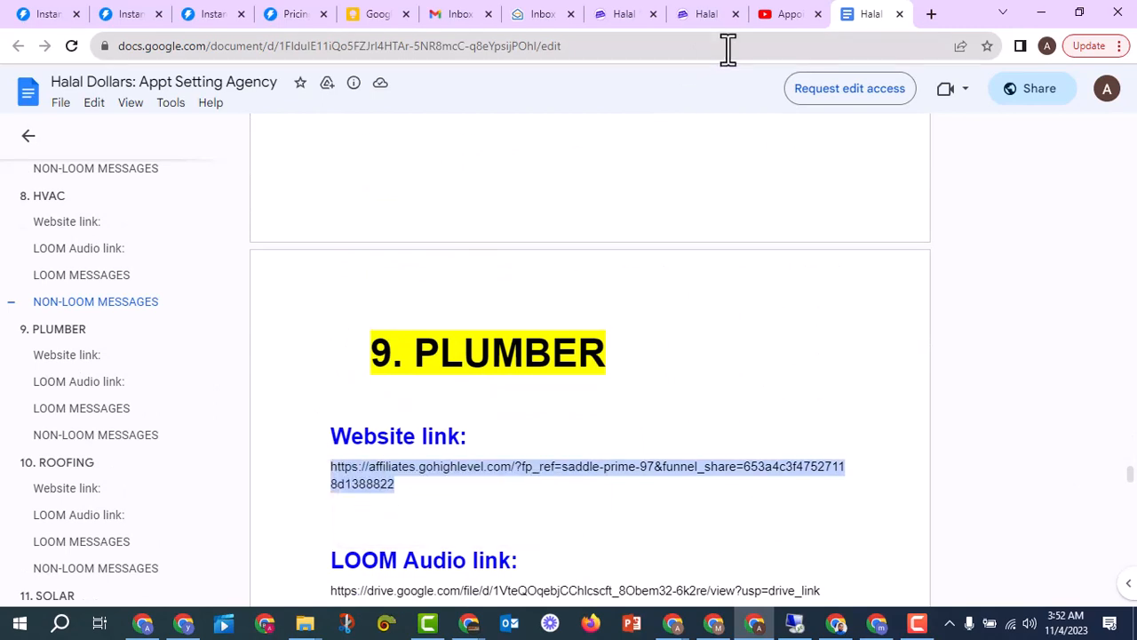
Load the copied Plumber website share link in a new browser tab
left_click(689, 12)
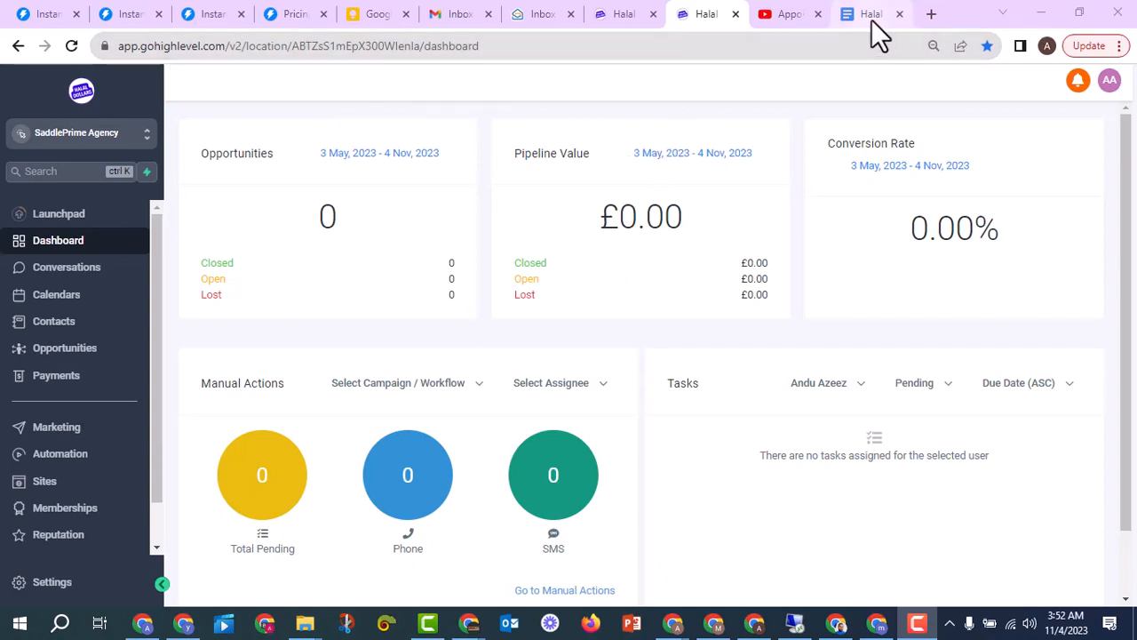
left_click(933, 18)
left_click(795, 20)
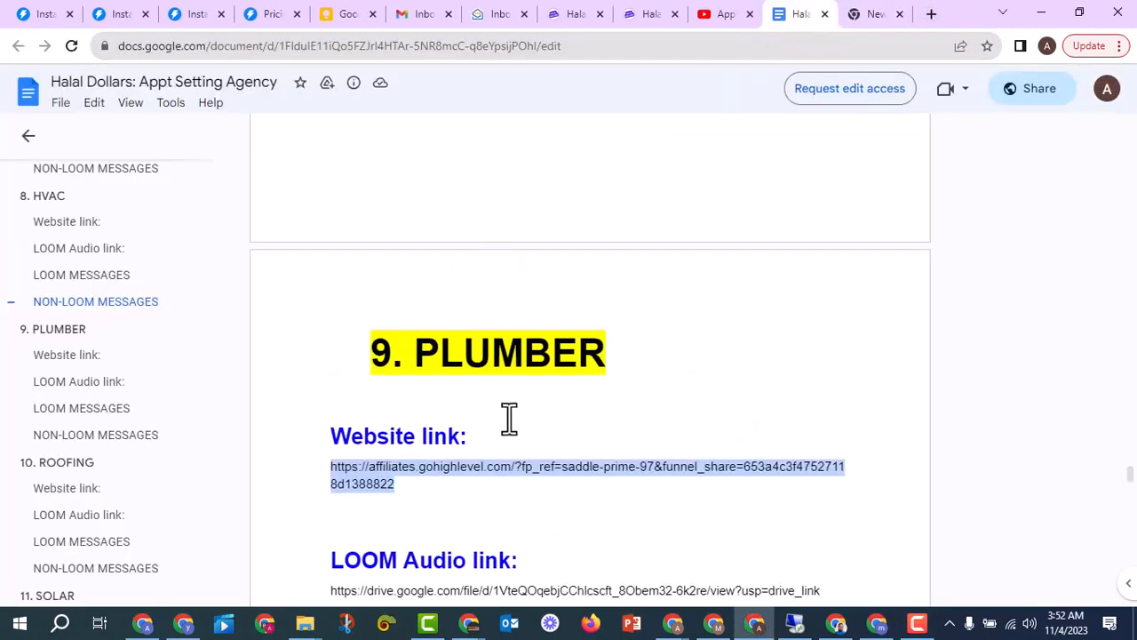
left_click(884, 22)
right_click(480, 51)
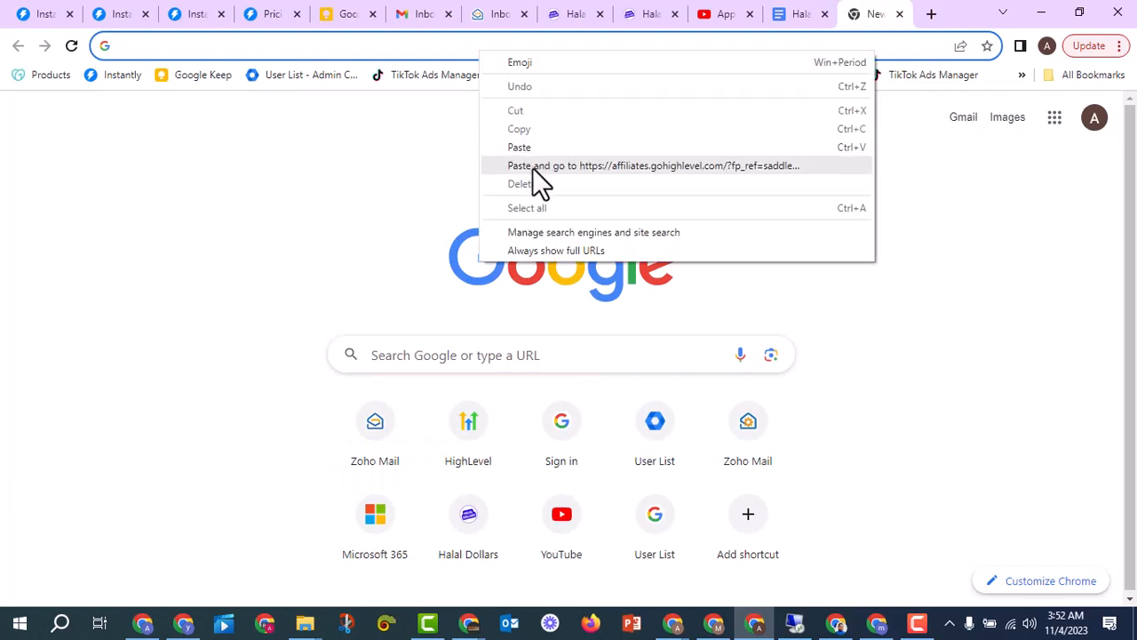
left_click(569, 165)
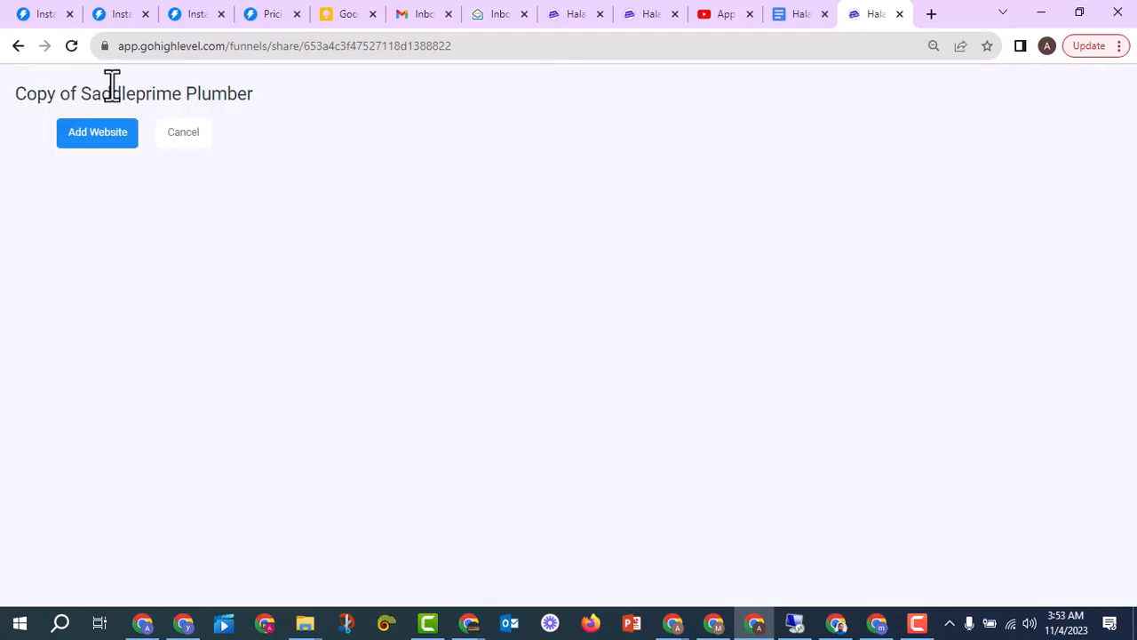
Add the shared website as "Saddleprime Plumber" and clone it to the SaddlePrime Agency location
left_click(98, 133)
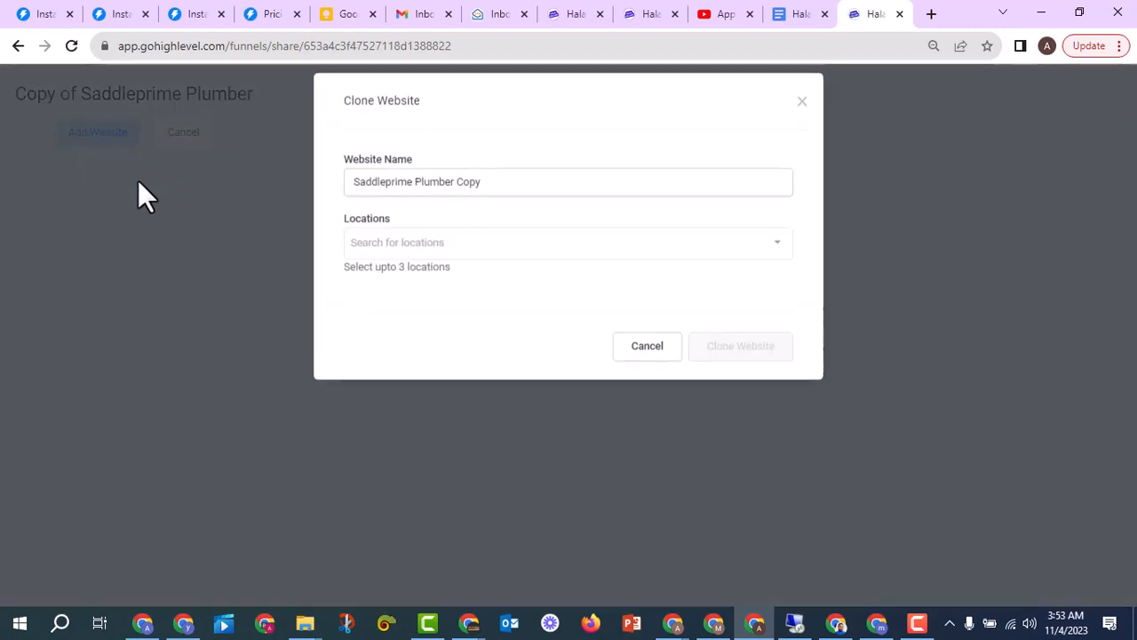
left_click_drag(498, 196, 460, 202)
key("BackSpace")
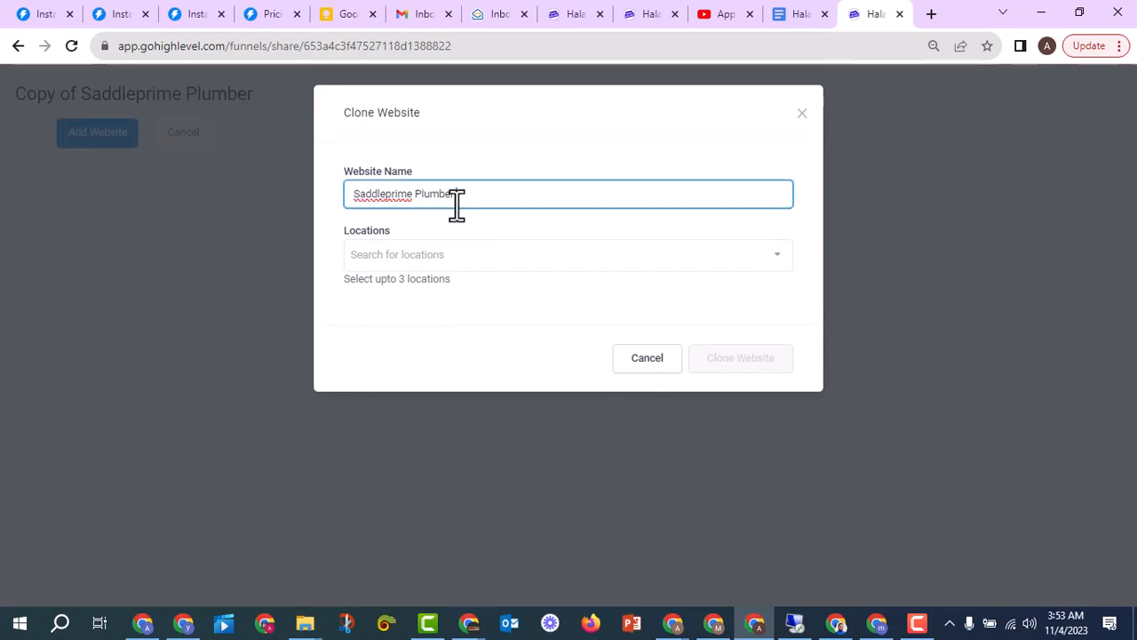
left_click(503, 260)
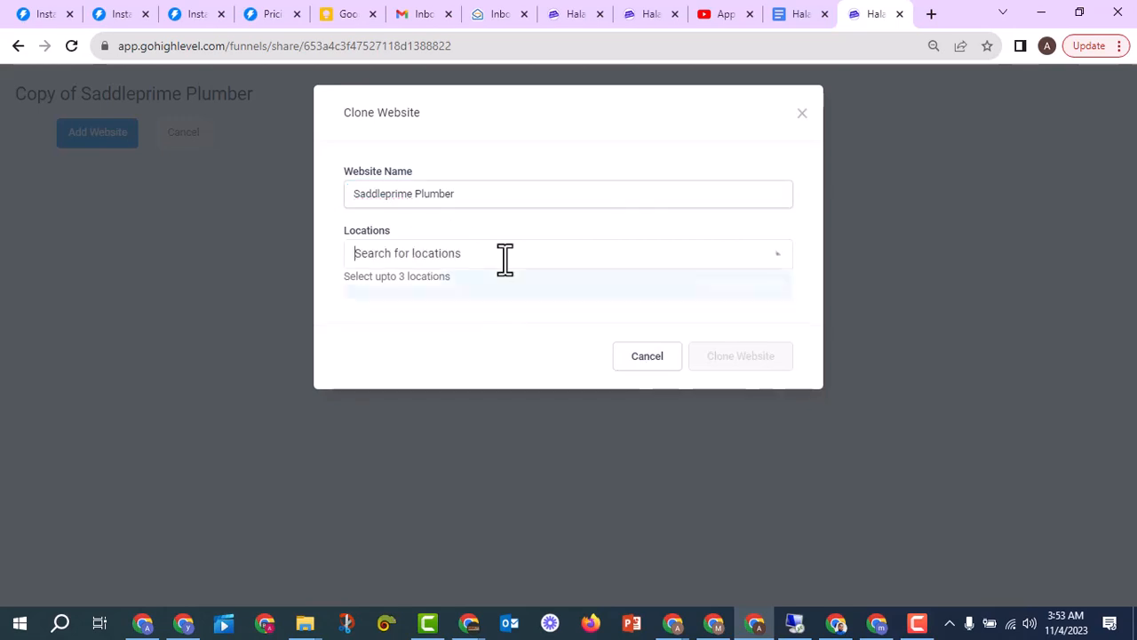
left_click(476, 292)
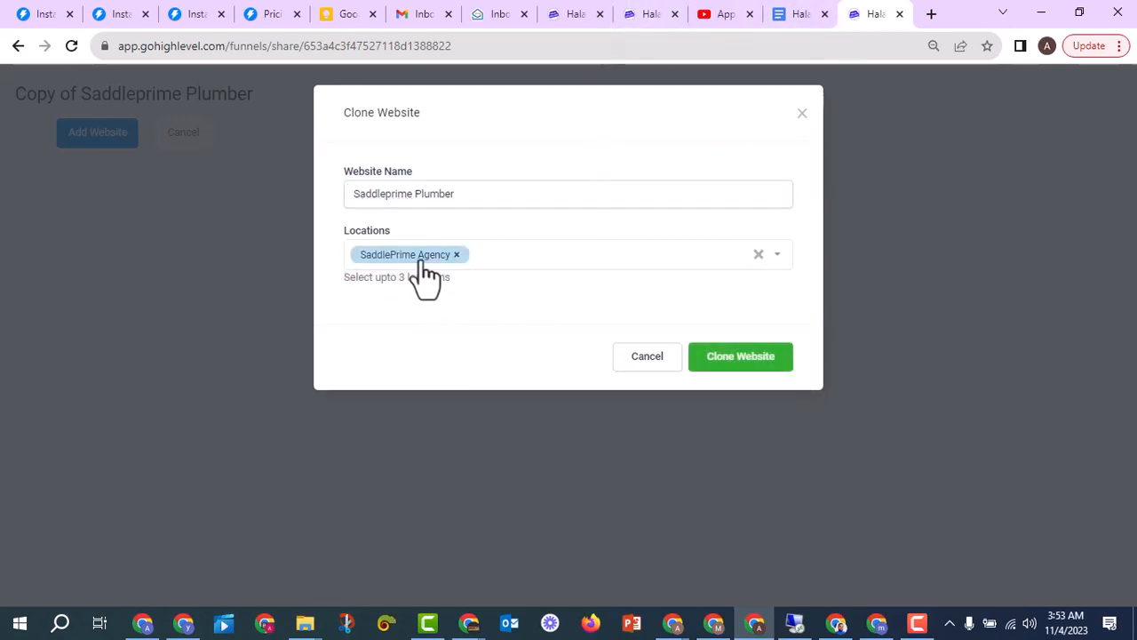
left_click(755, 361)
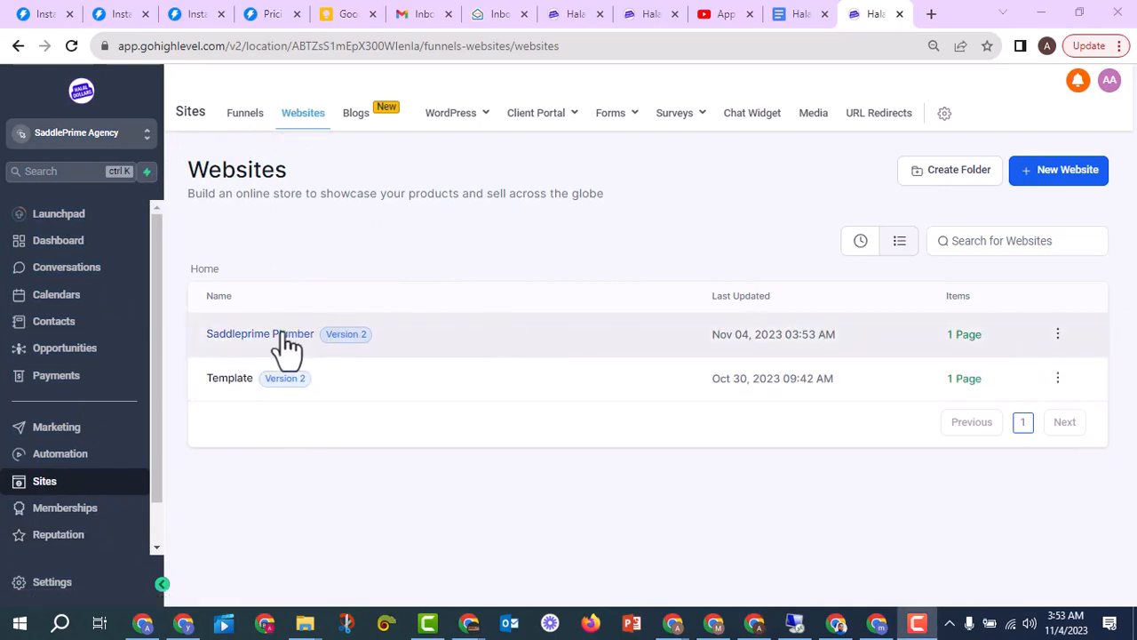
Open the Saddleprime Plumber website and preview its page, looking through the content
left_click(285, 337)
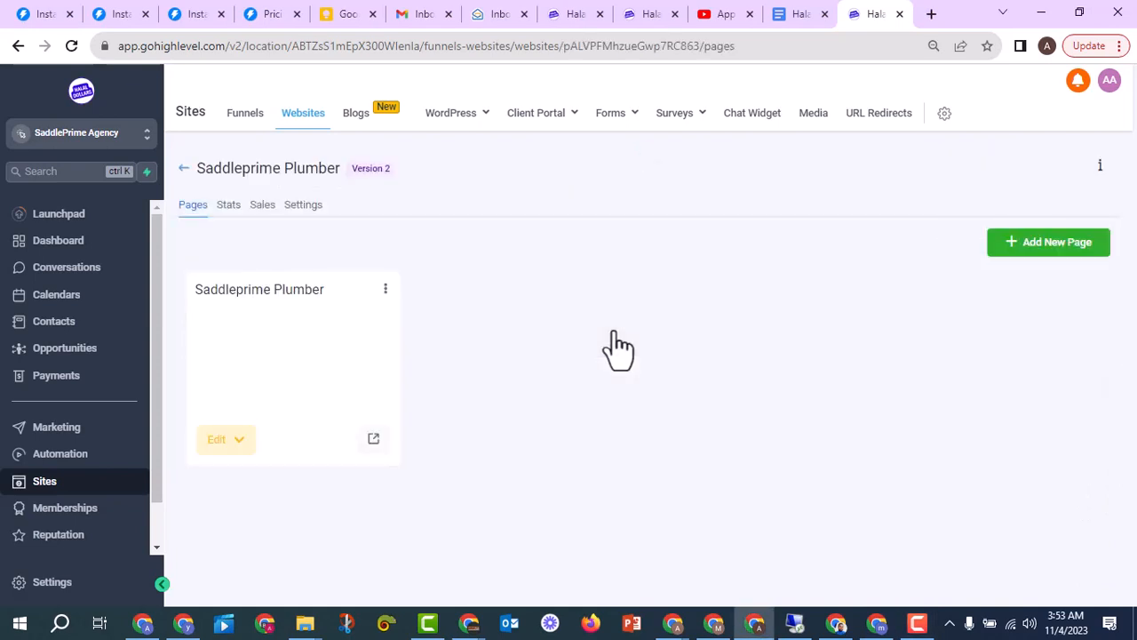
left_click(373, 442)
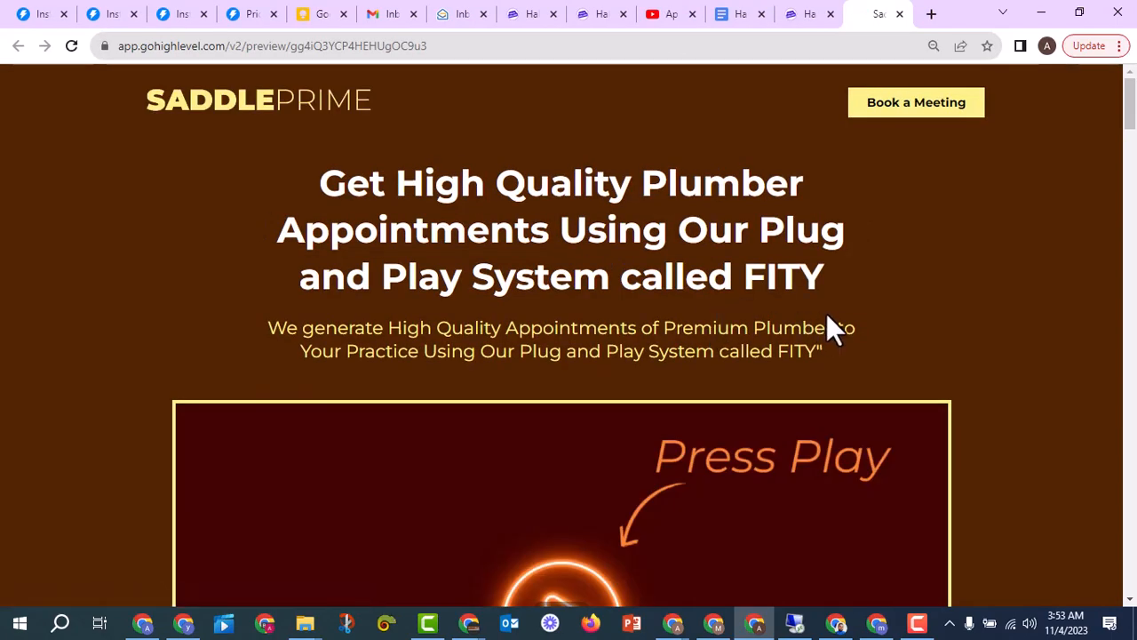
scroll(826, 315, "down", 15)
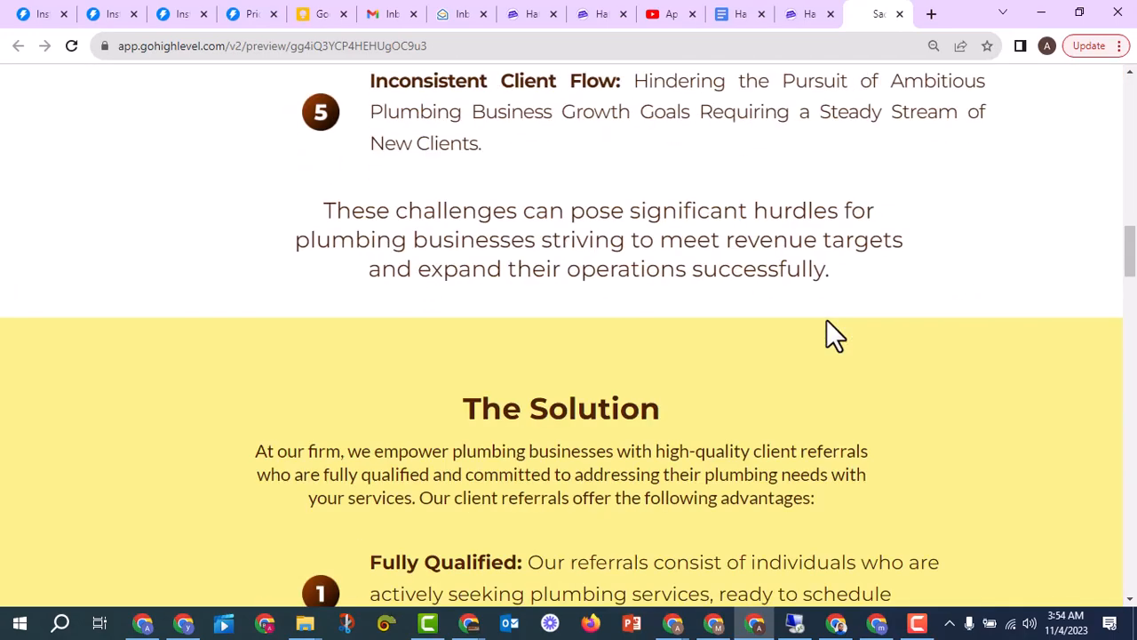
scroll(826, 319, "up", 15)
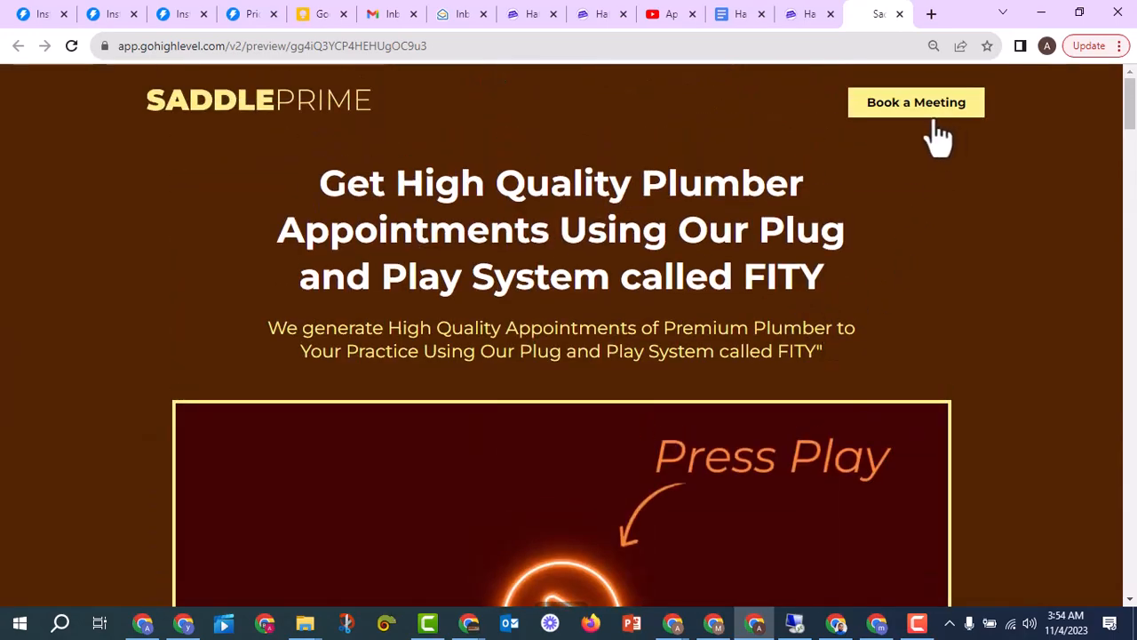
Test the Book a Meeting link on the previewed page and close its pop-up
left_click(941, 114)
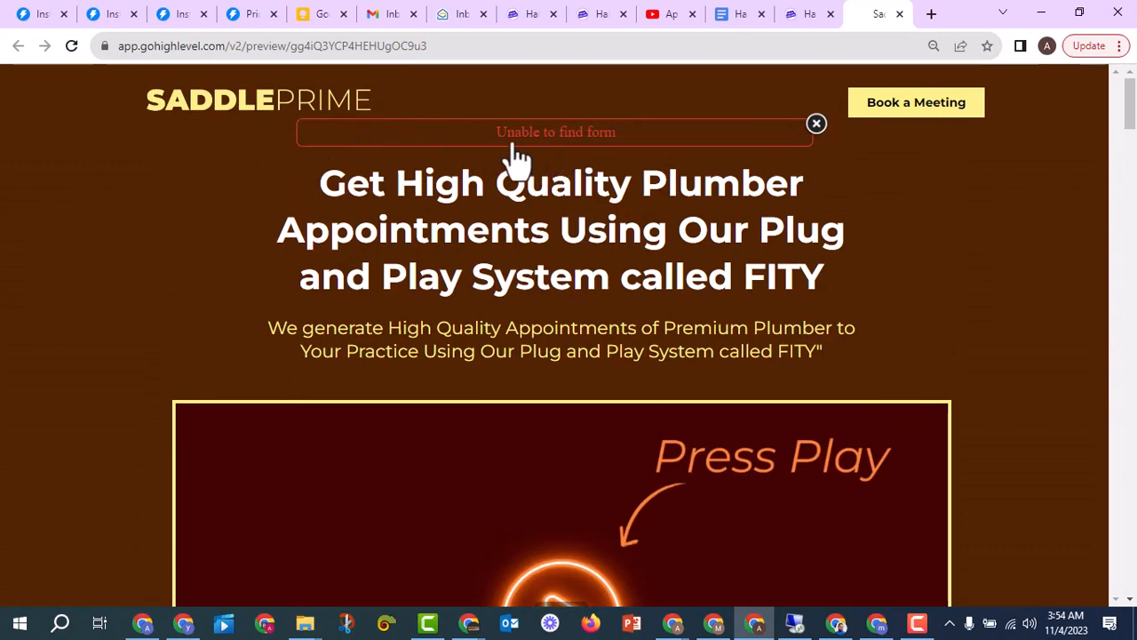
left_click(817, 125)
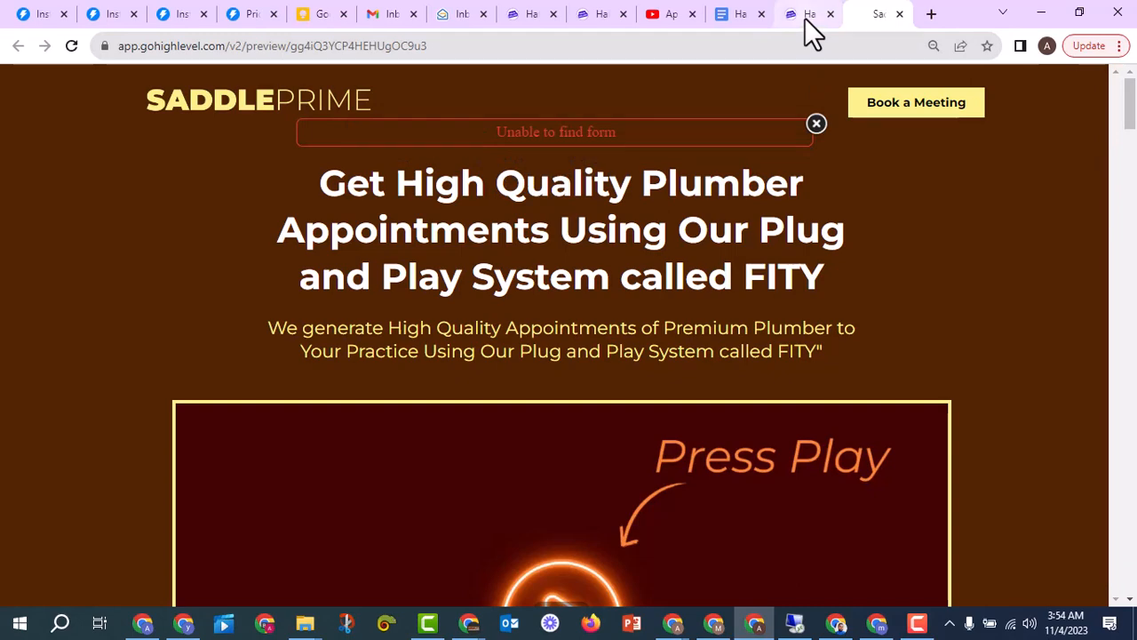
left_click(817, 124)
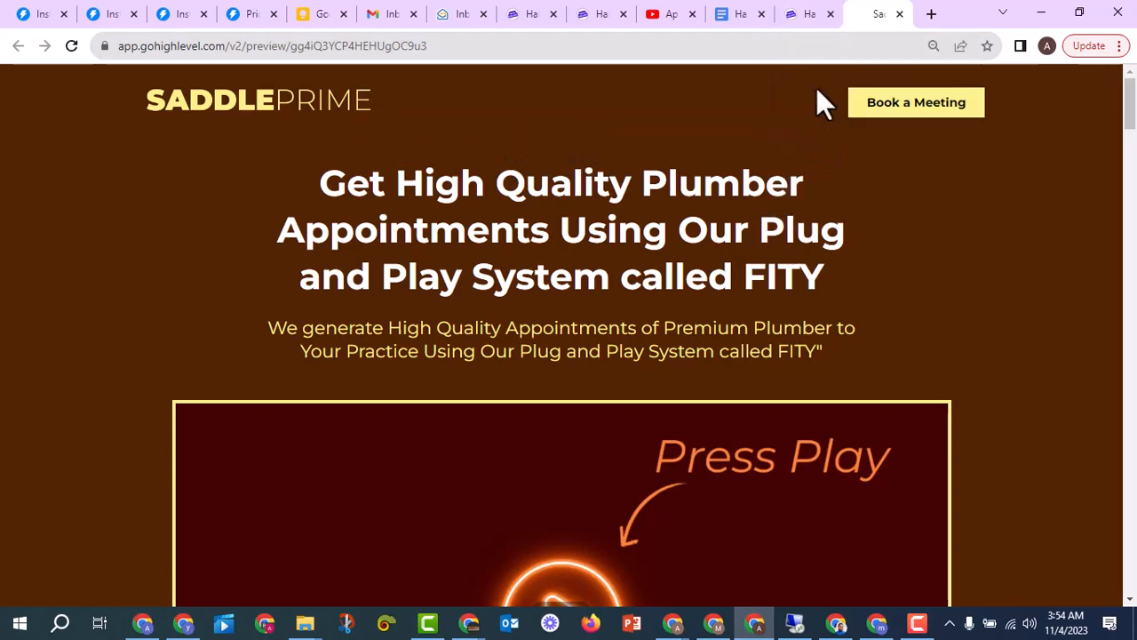
Return to the Saddleprime source account and open its list of forms
left_click(808, 21)
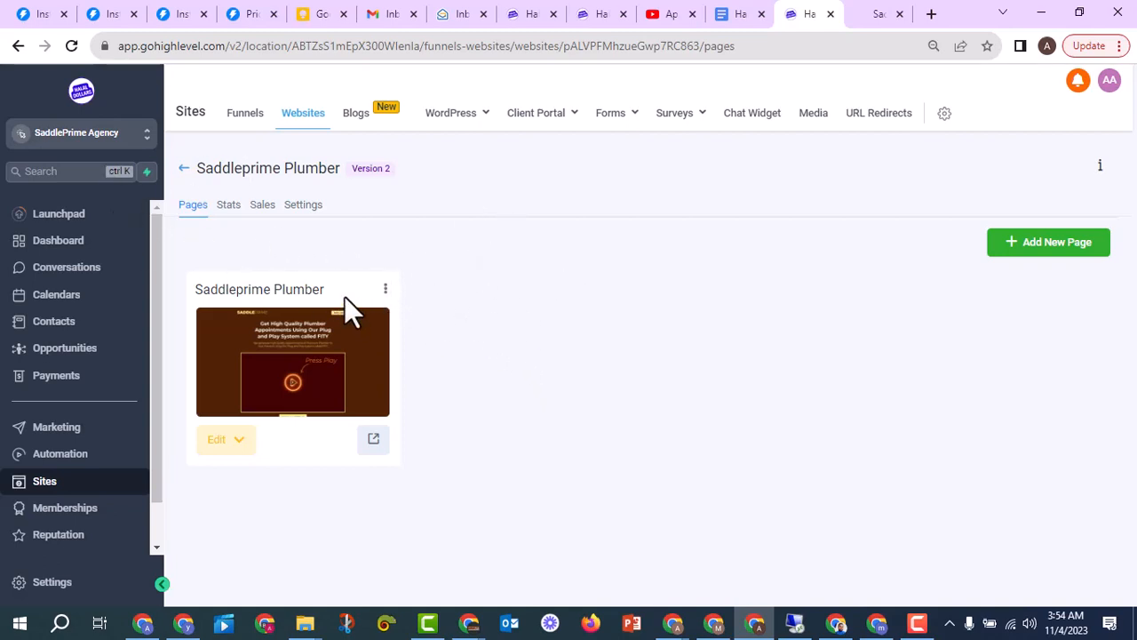
left_click(143, 622)
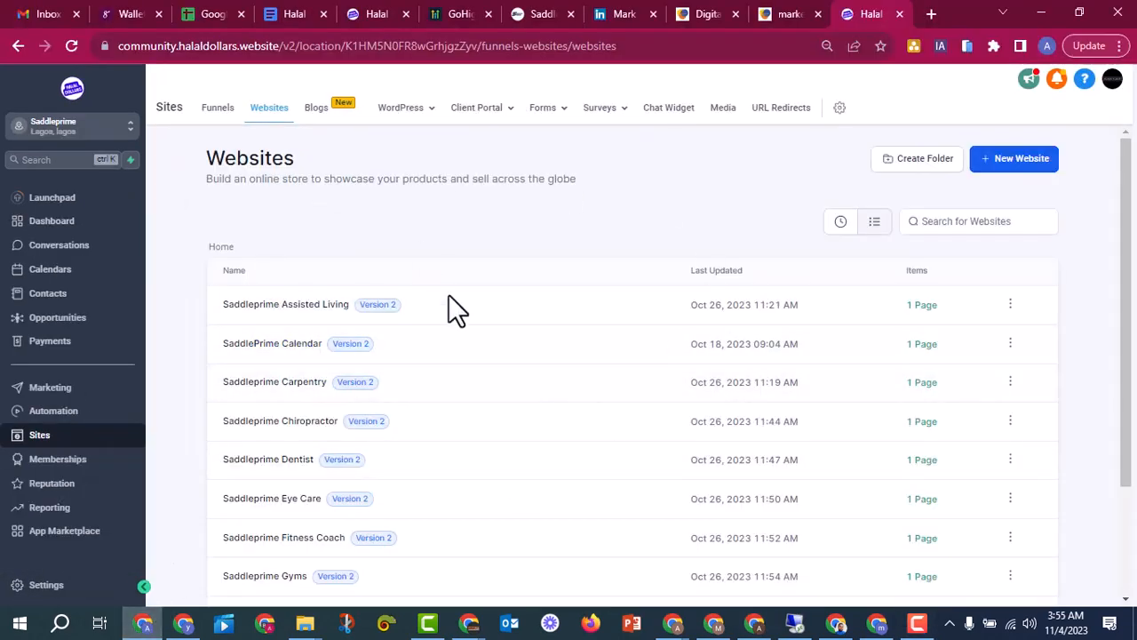
mouse_move(548, 118)
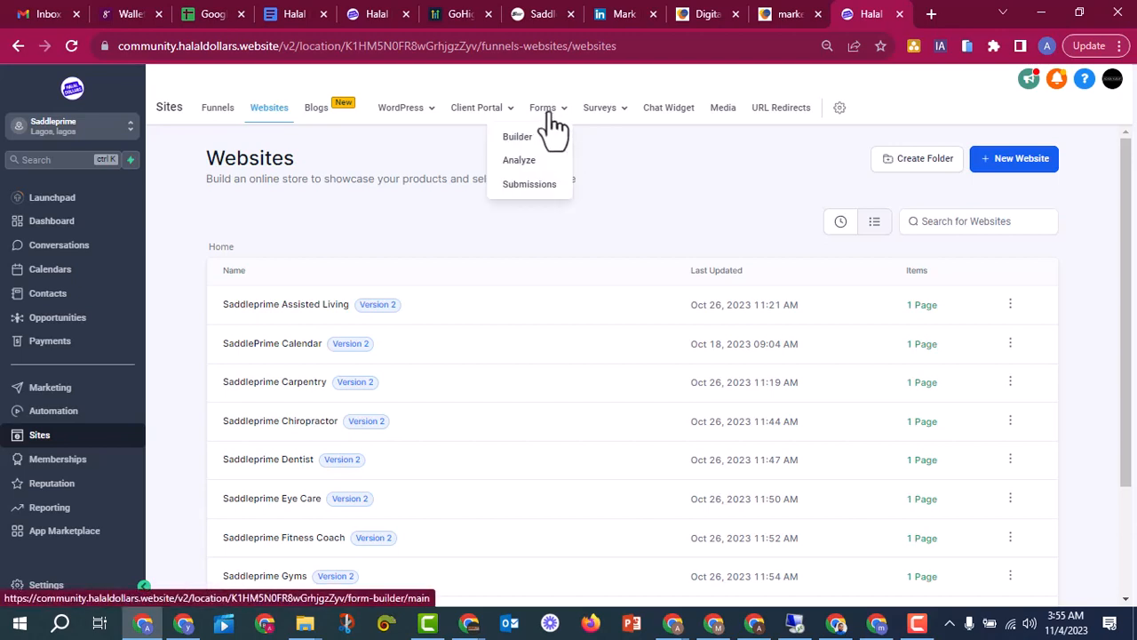
left_click(551, 120)
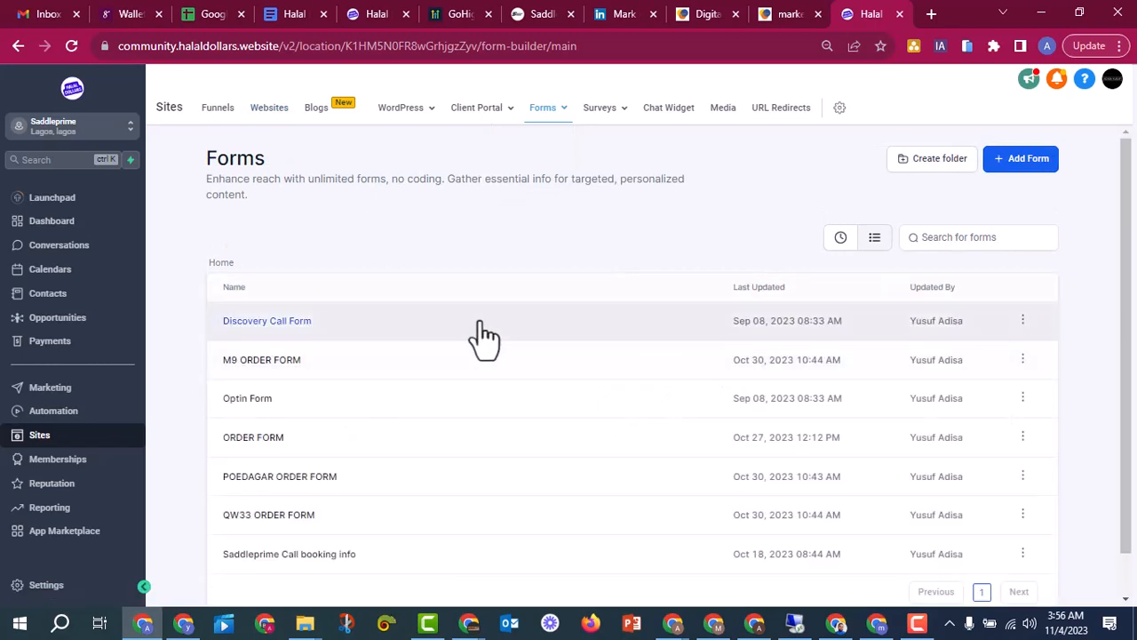
scroll(480, 337, "down", 1)
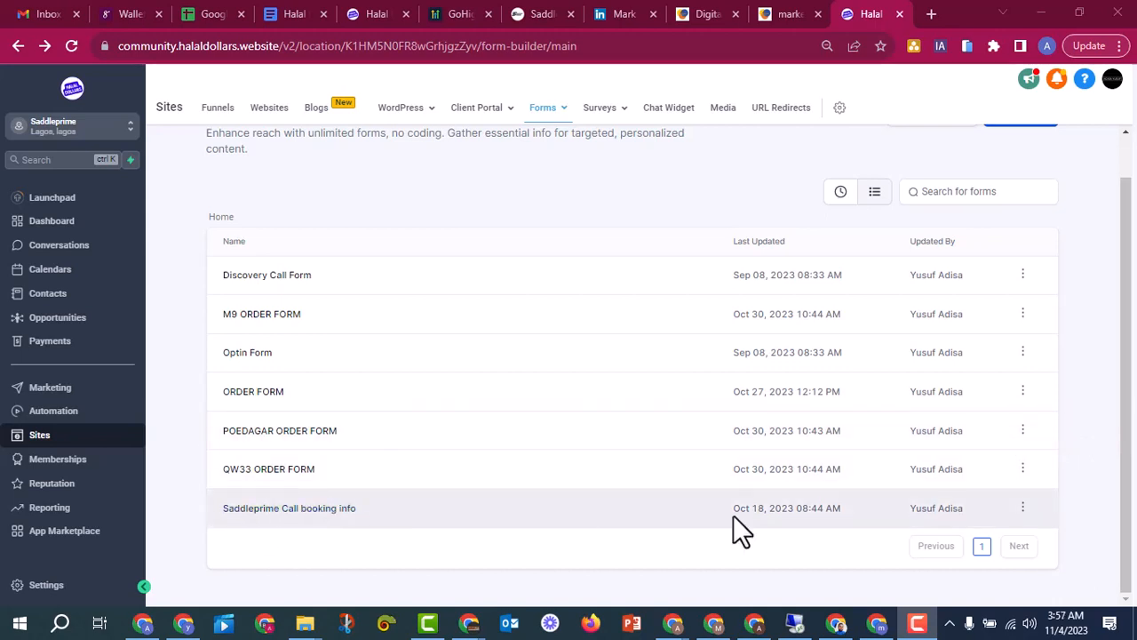
Share the "Saddleprime Call booking info" form with the SaddlePrime Agency location
left_click(1022, 508)
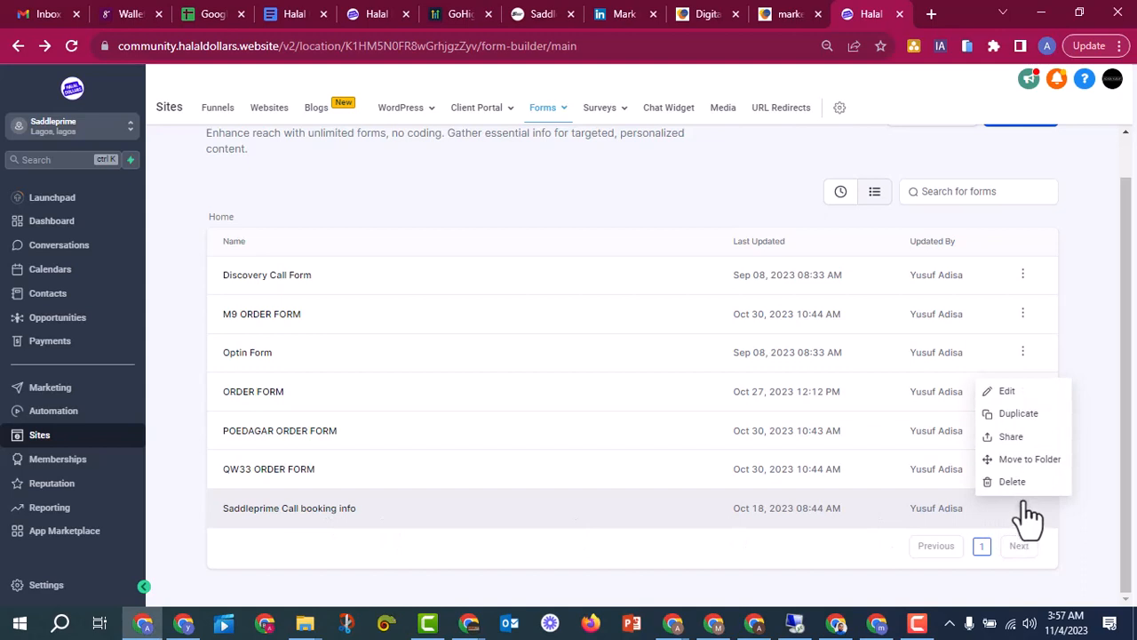
left_click(1022, 439)
left_click(573, 365)
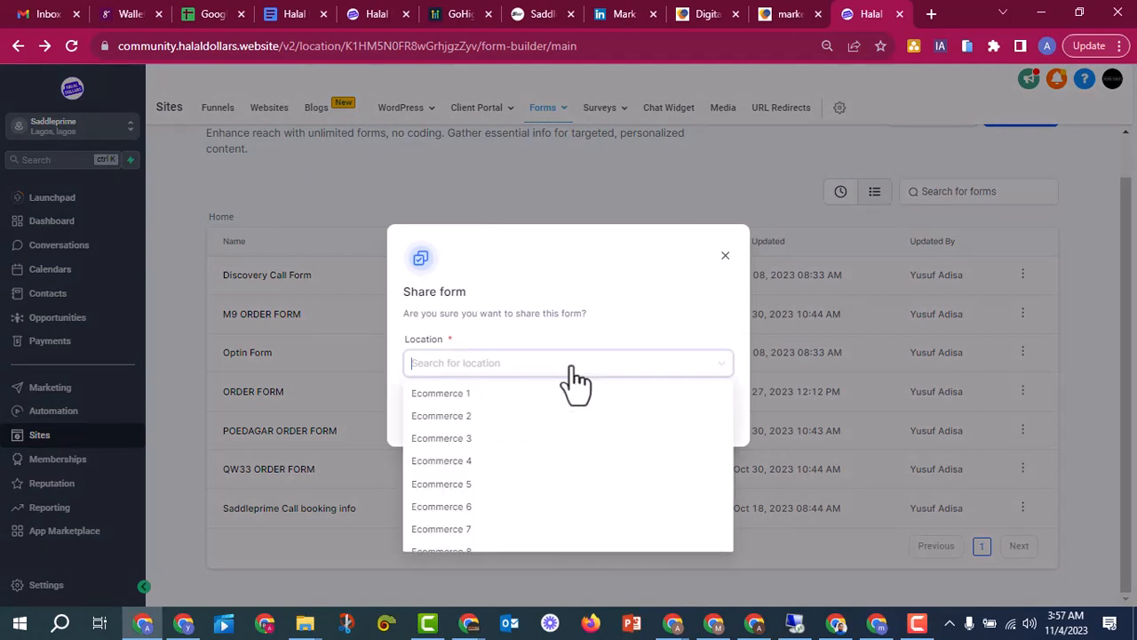
type("sadd")
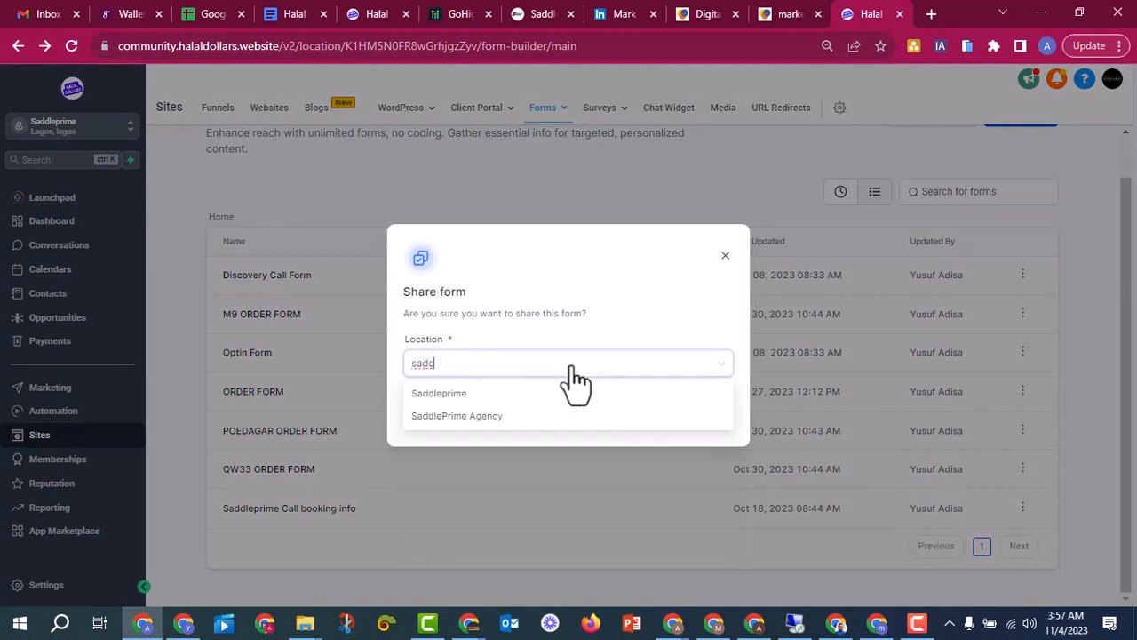
left_click(531, 415)
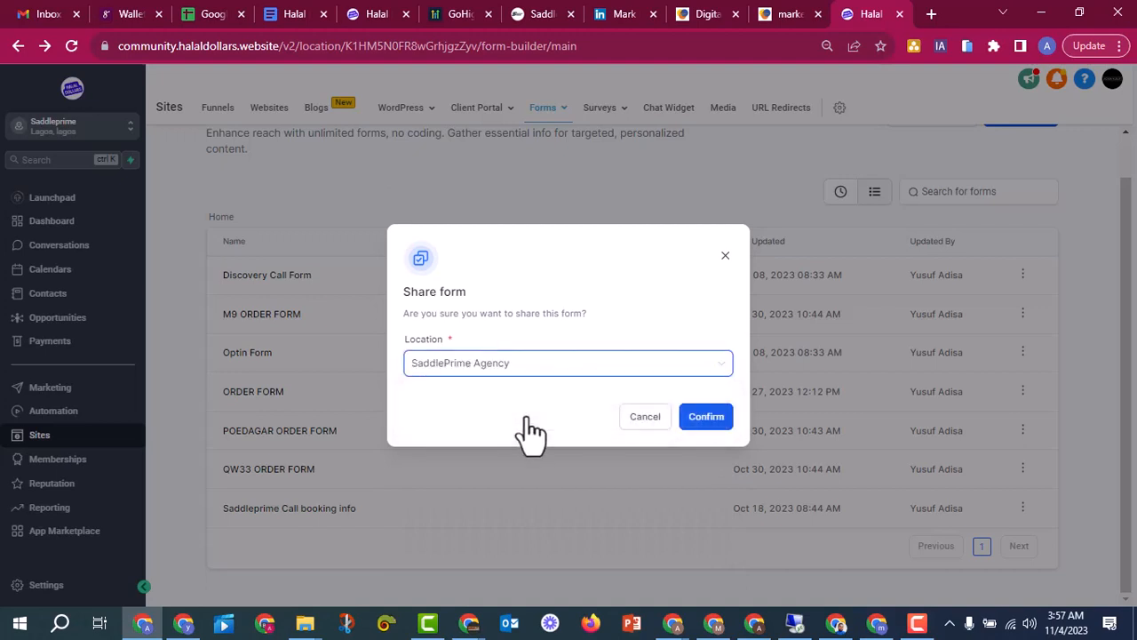
left_click(701, 421)
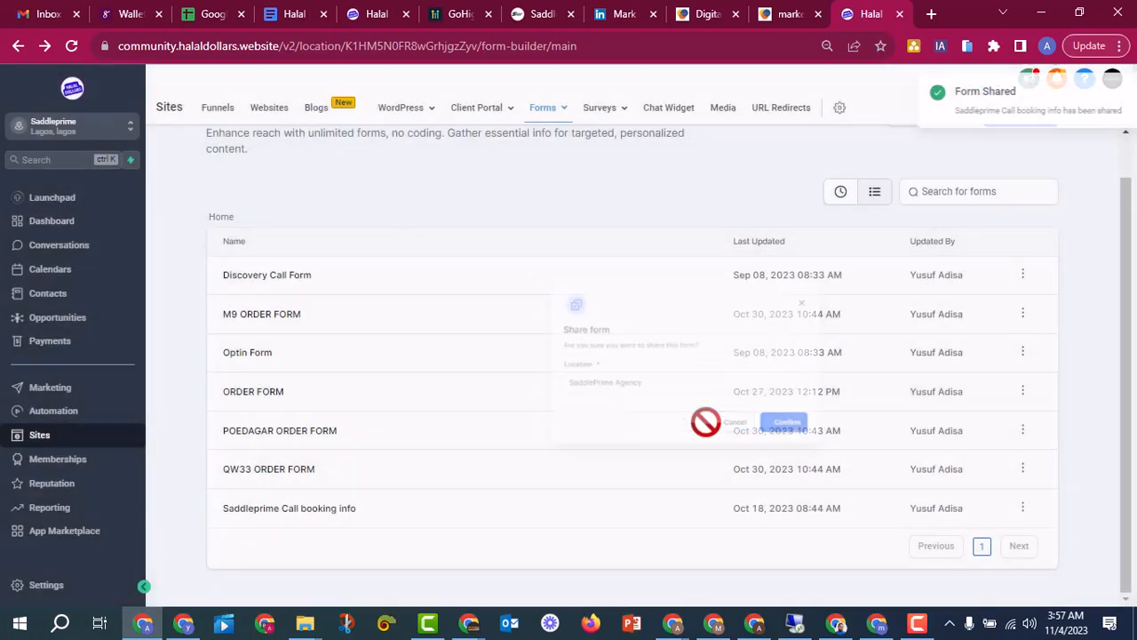
Switch to the SaddlePrime Agency account and check its forms list for the shared booking form
left_click(754, 622)
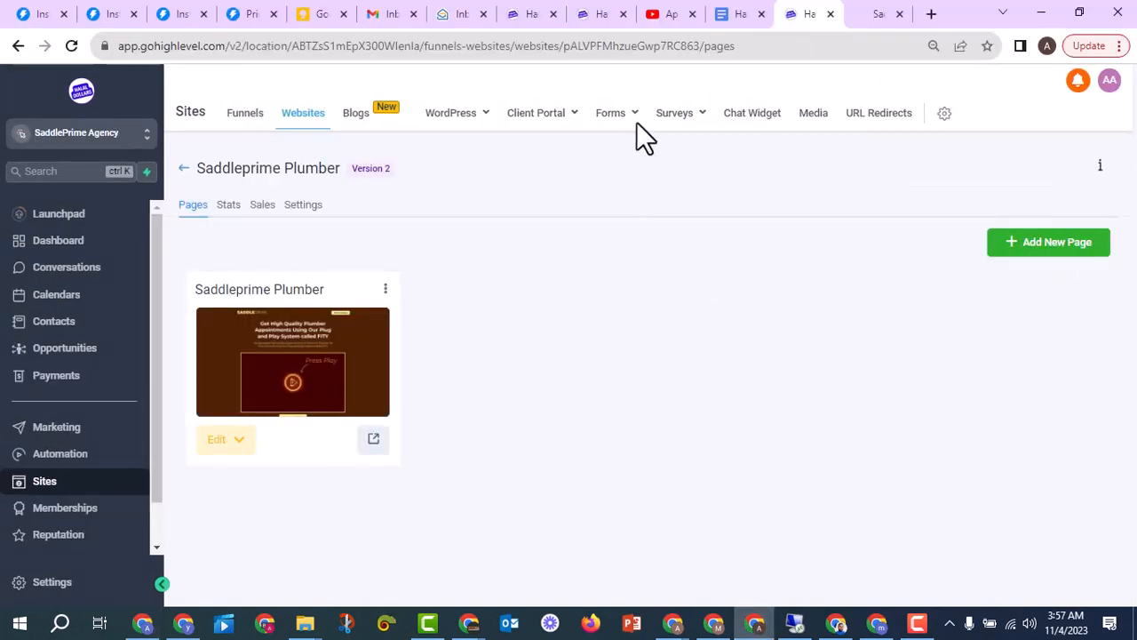
mouse_move(619, 120)
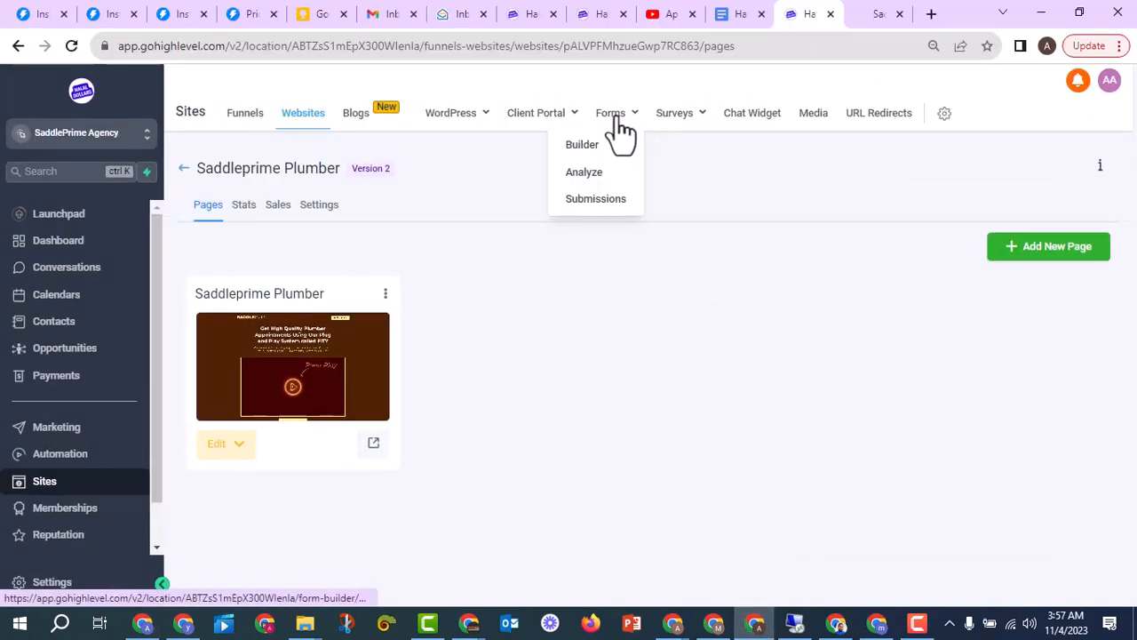
left_click(621, 121)
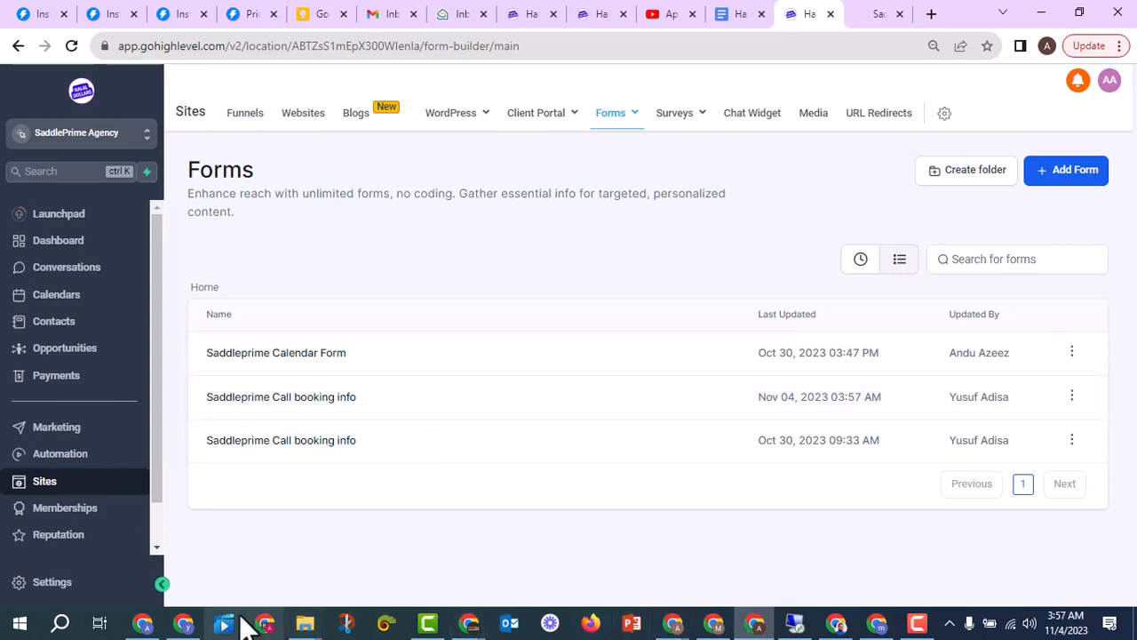
Share the Optin Form from the Saddleprime source account with the SaddlePrime Agency location
left_click(143, 624)
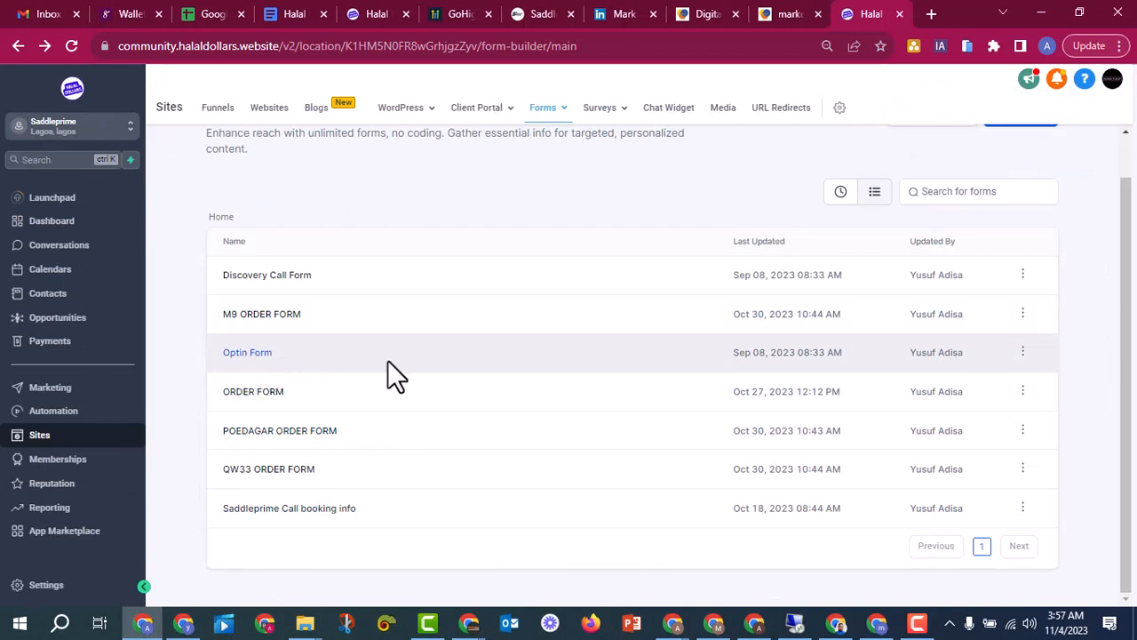
left_click(1023, 352)
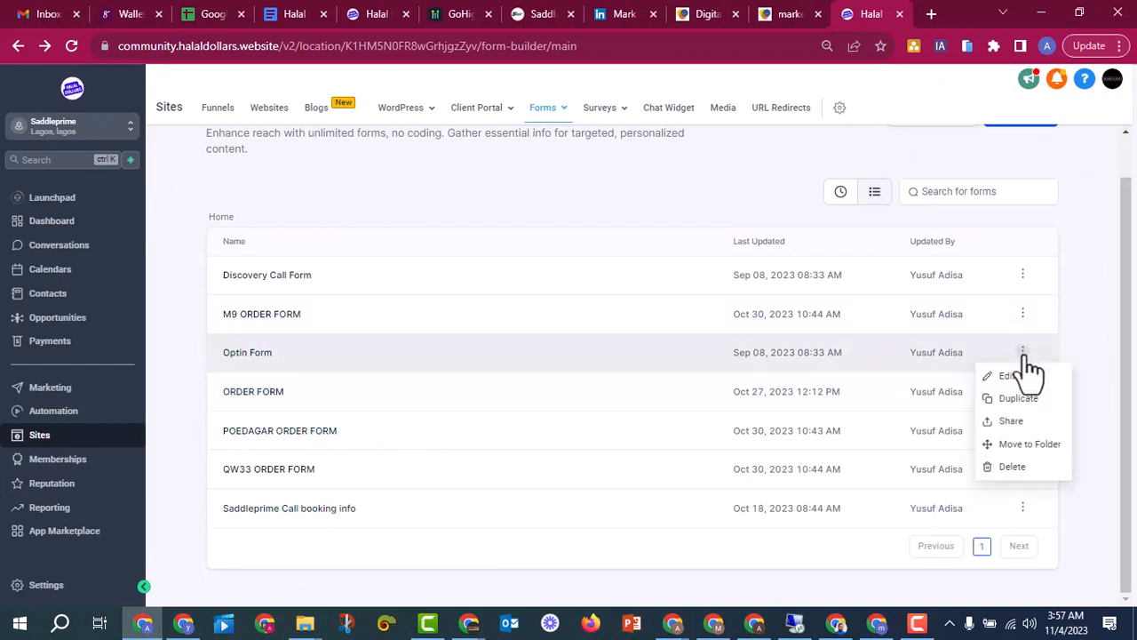
left_click(1017, 419)
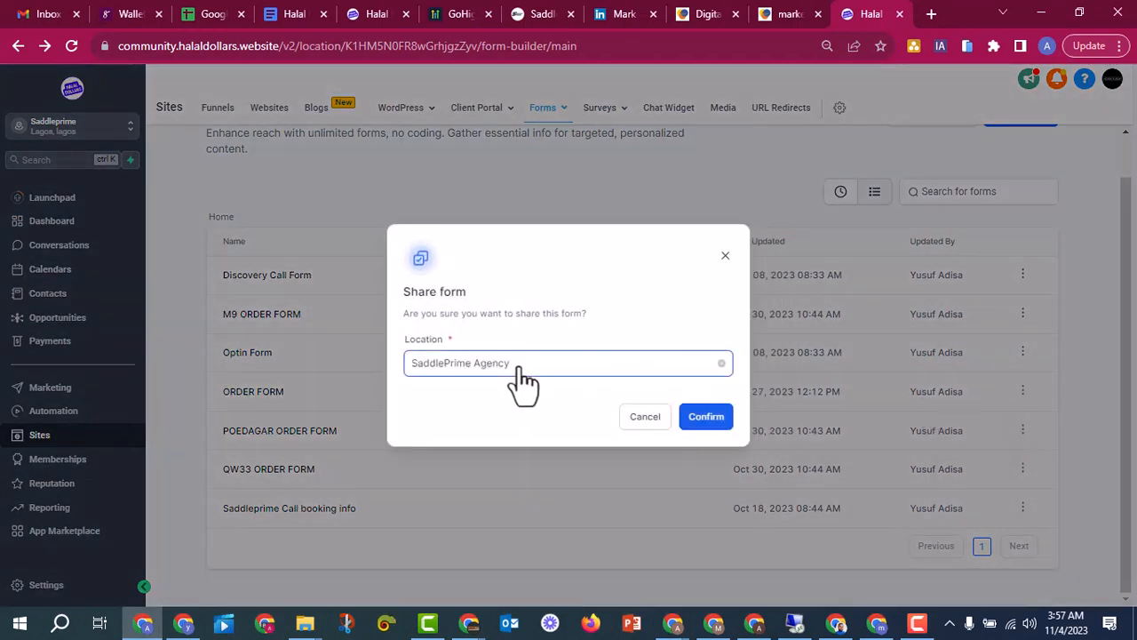
left_click(499, 373)
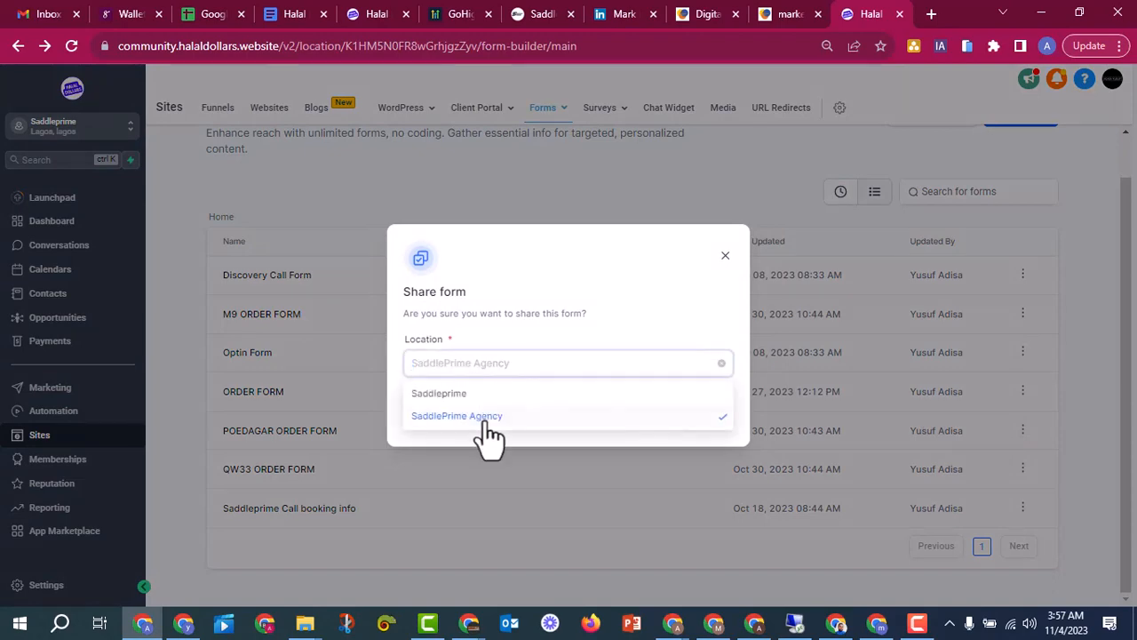
left_click(484, 417)
left_click(706, 418)
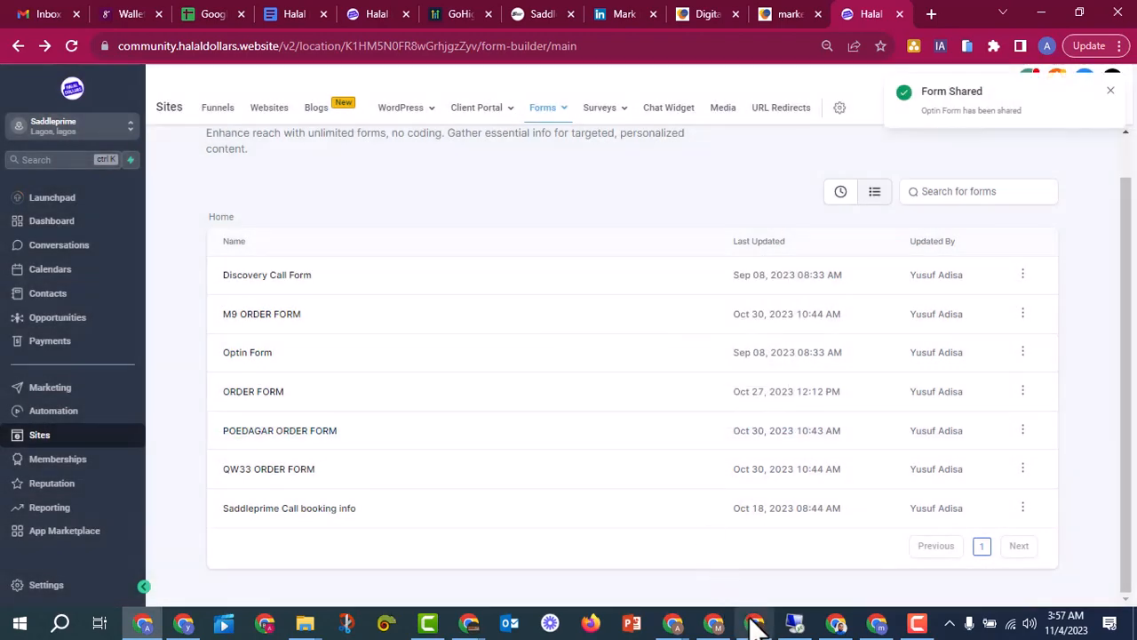
Reload the forms list in the SaddlePrime Agency account and check it for the Optin Form
left_click(754, 624)
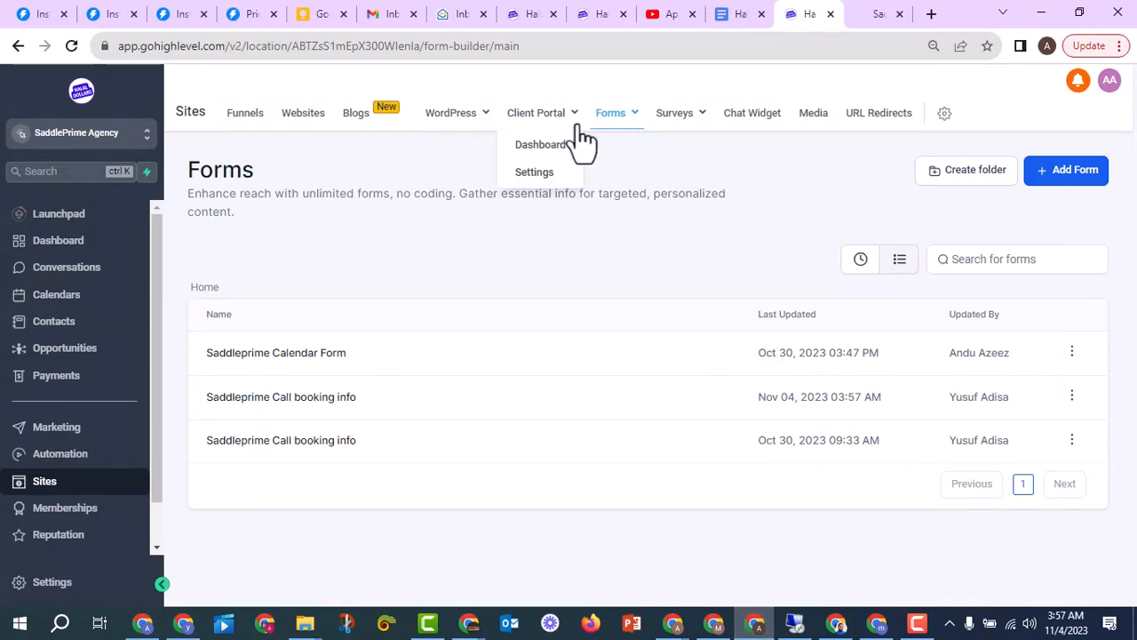
mouse_move(611, 124)
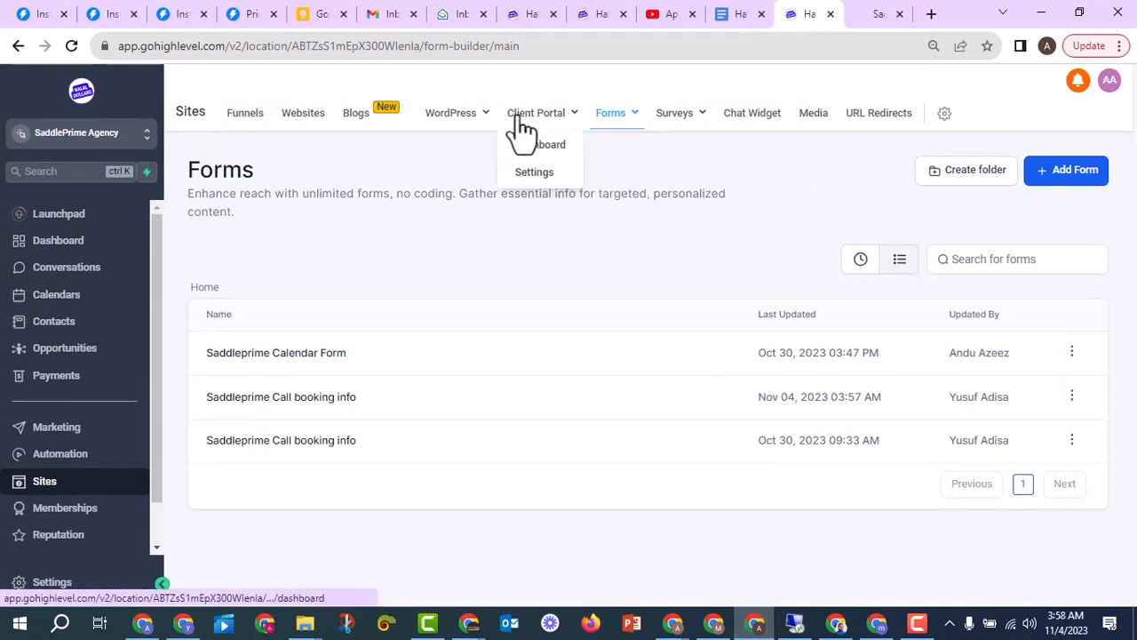
left_click(299, 116)
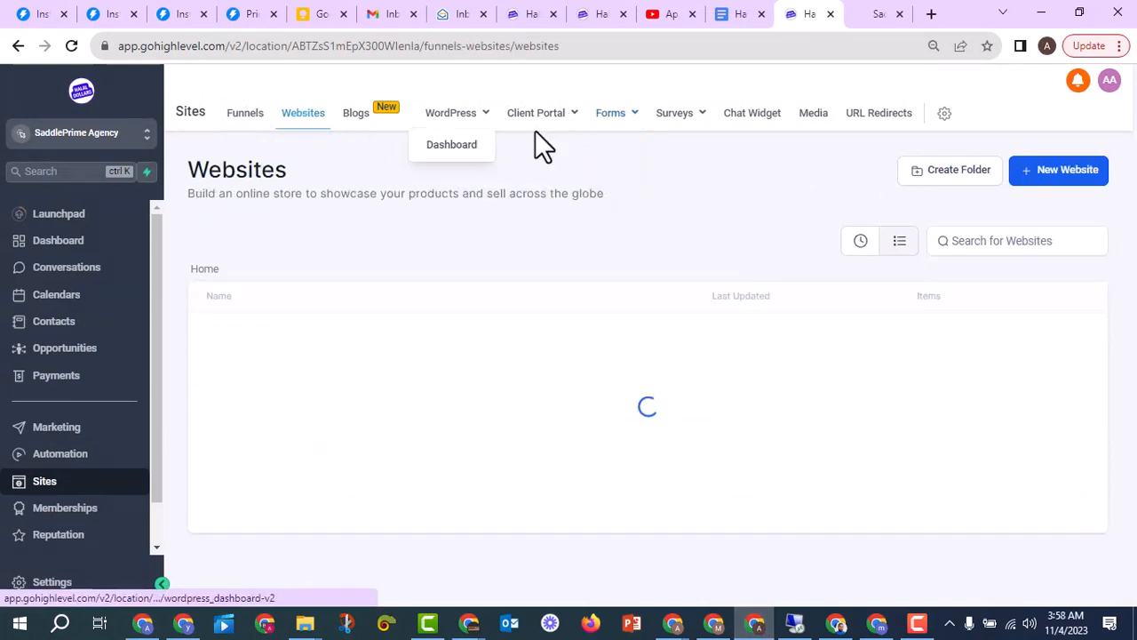
left_click(619, 124)
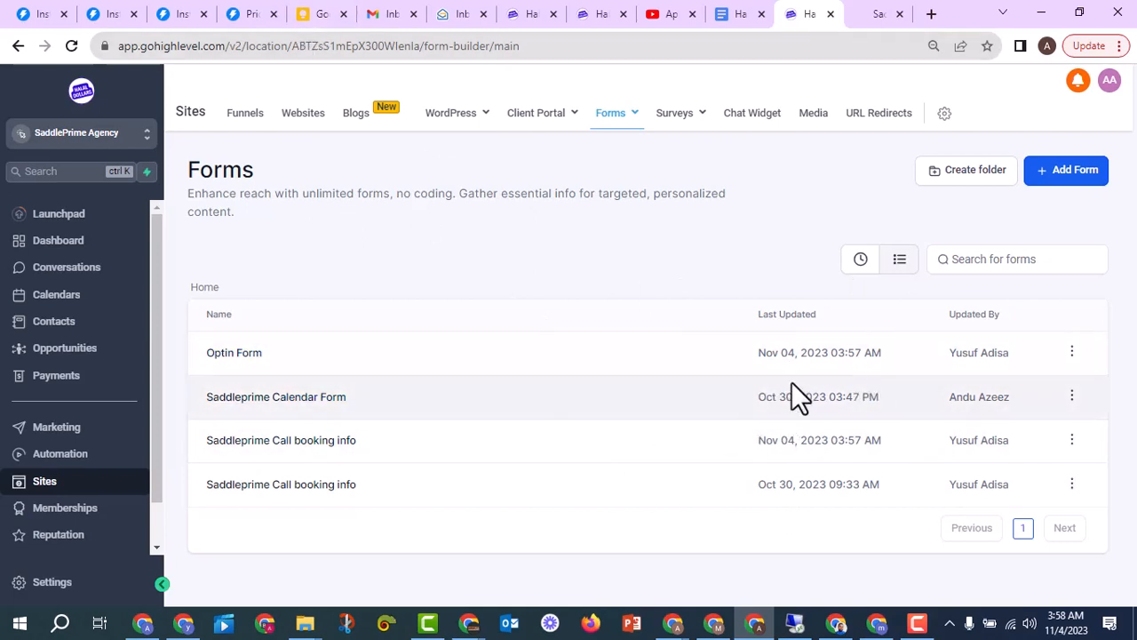
Open the page of the Saddleprime Plumber website in the page builder
left_click(303, 114)
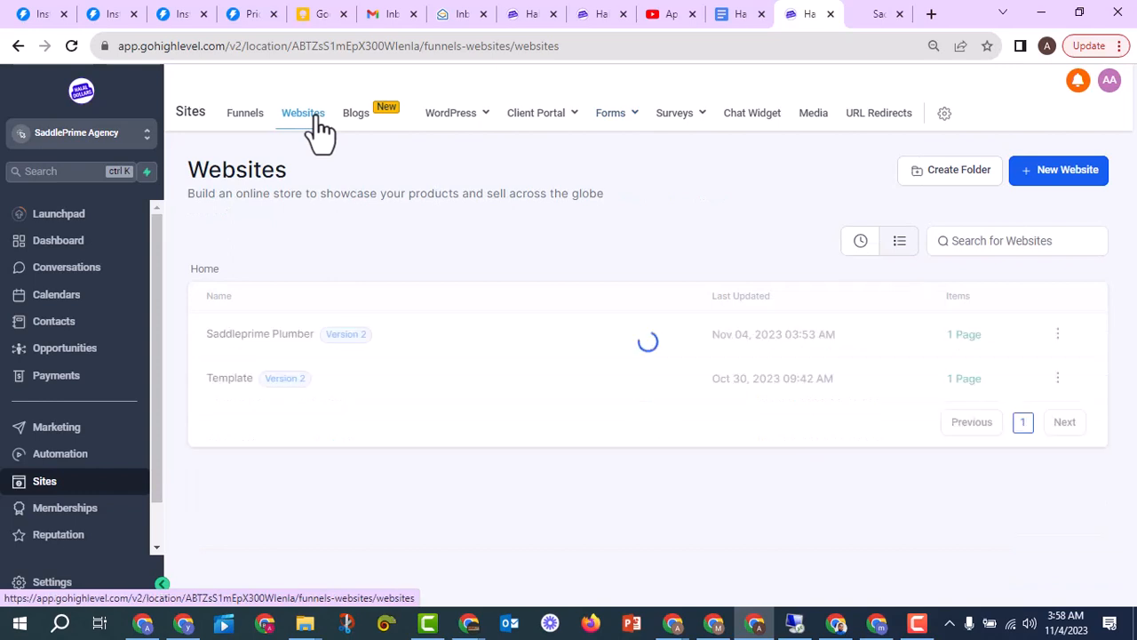
left_click(264, 336)
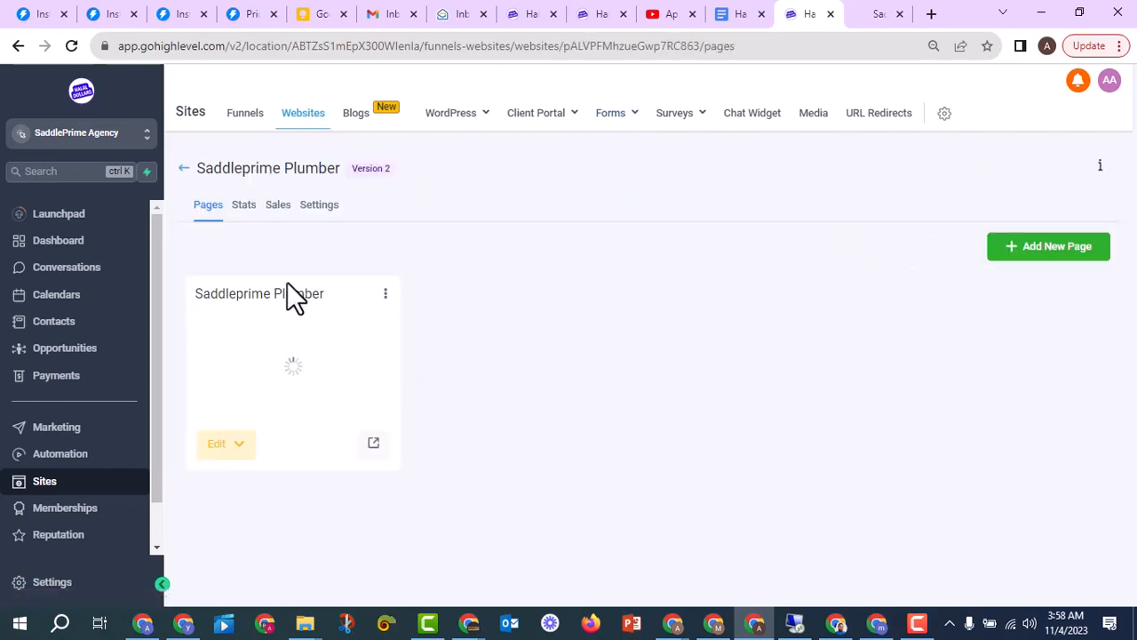
left_click(226, 444)
left_click(293, 531)
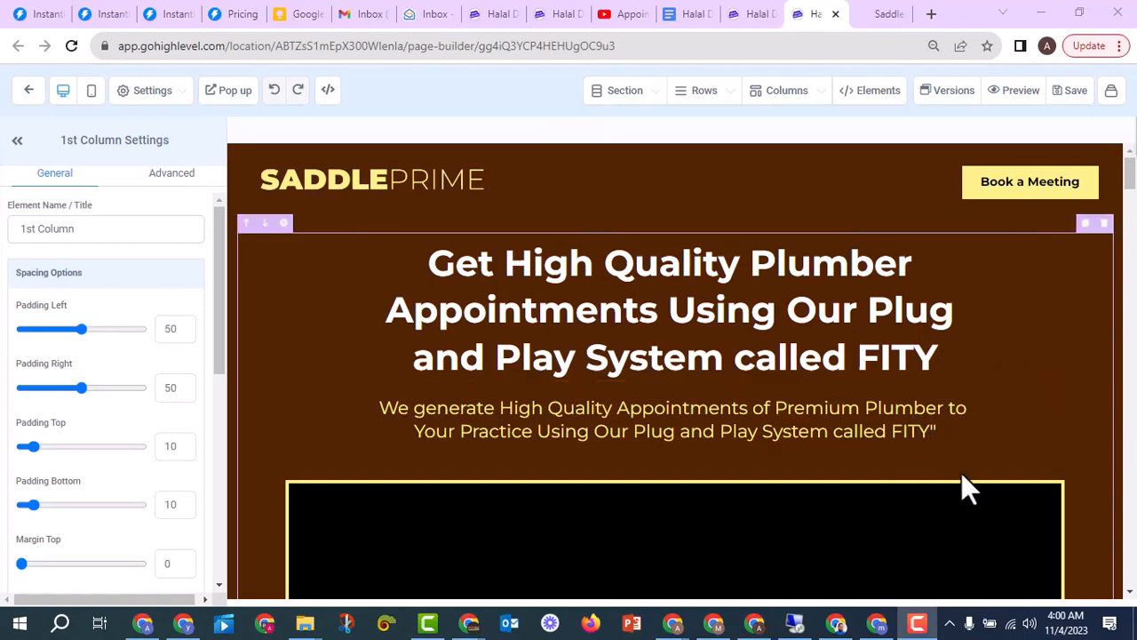
Set the pop-up's form to the last-listed "Saddleprime Call booking info" and save the page, dismissing the SEO meta data
left_click(231, 98)
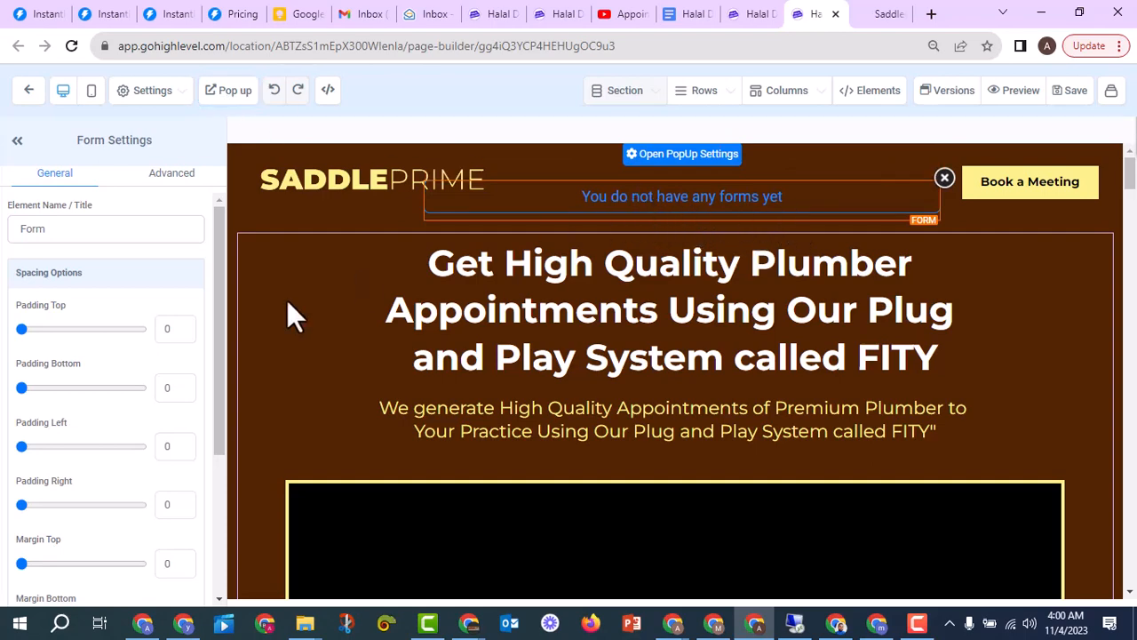
scroll(117, 395, "down", 3)
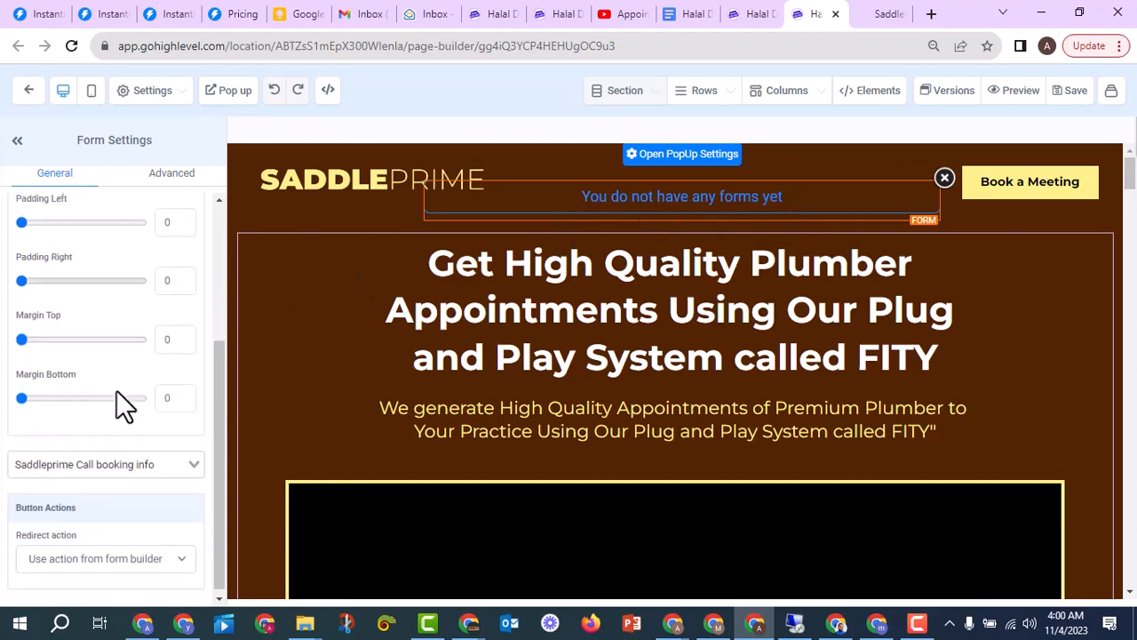
left_click(48, 460)
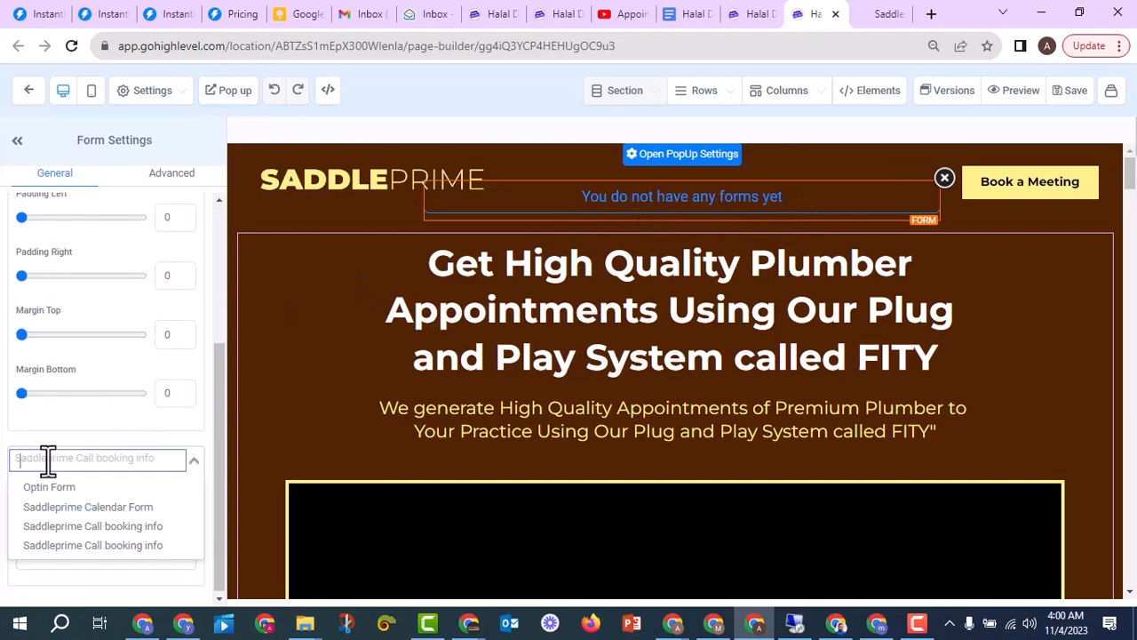
left_click(129, 546)
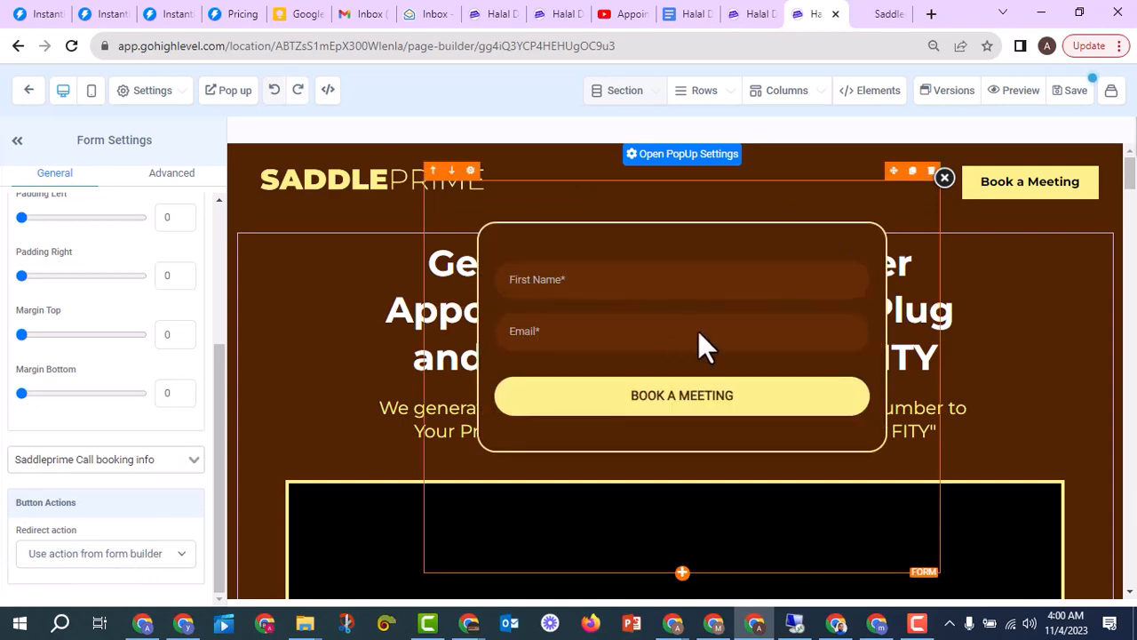
left_click(1074, 93)
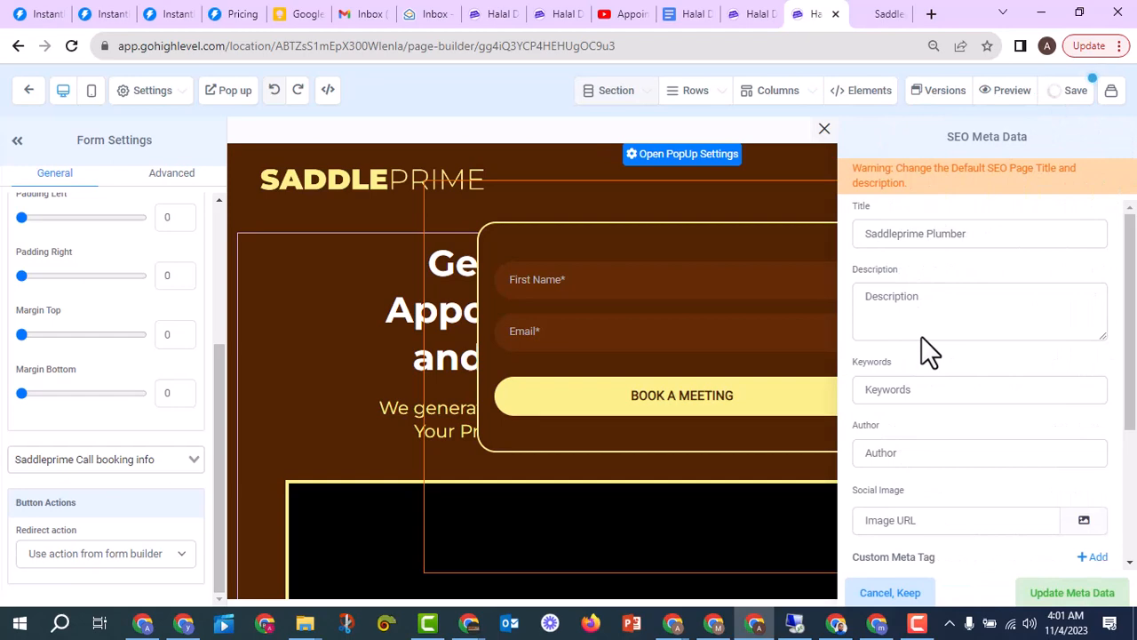
left_click(824, 130)
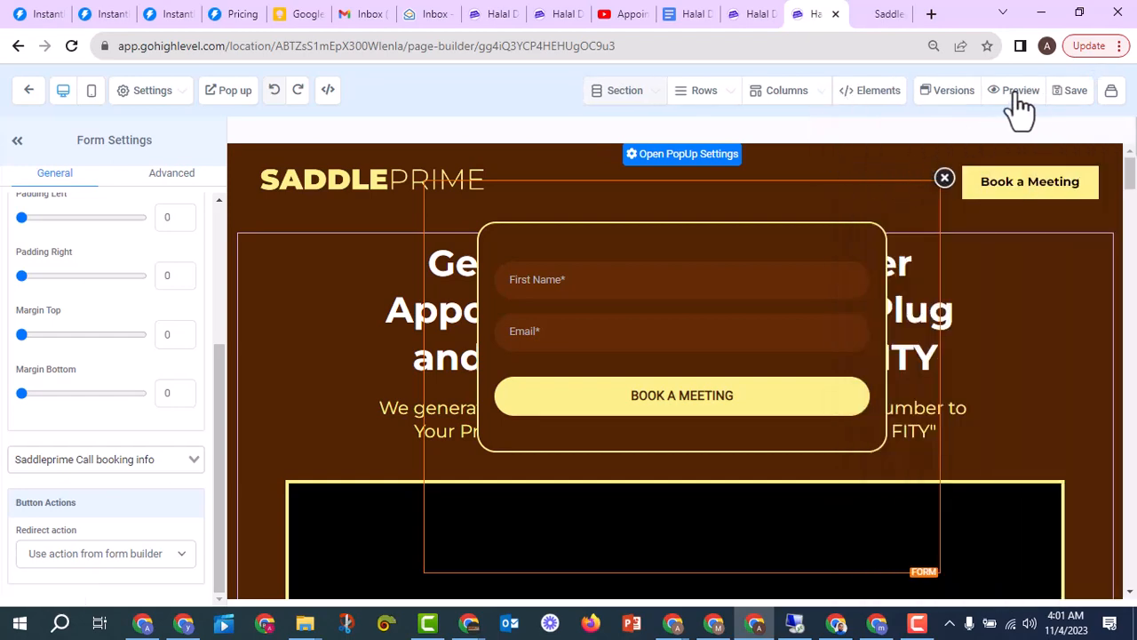
Preview the website page, bring up its Book a Meeting form and submit it with a test first name and email address
left_click(1014, 96)
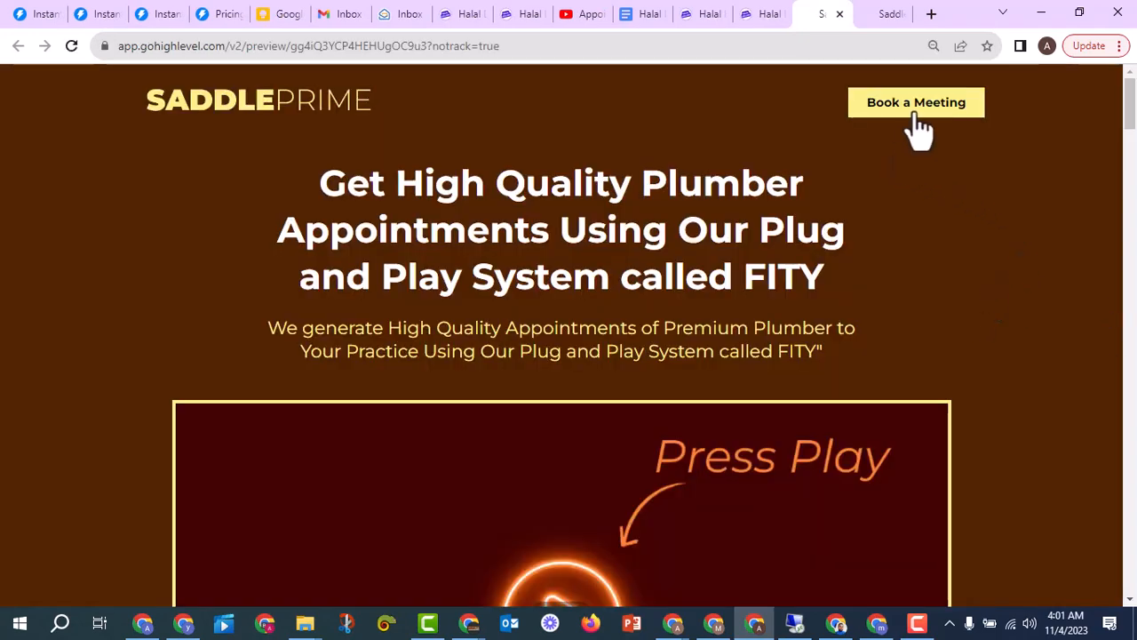
left_click(919, 129)
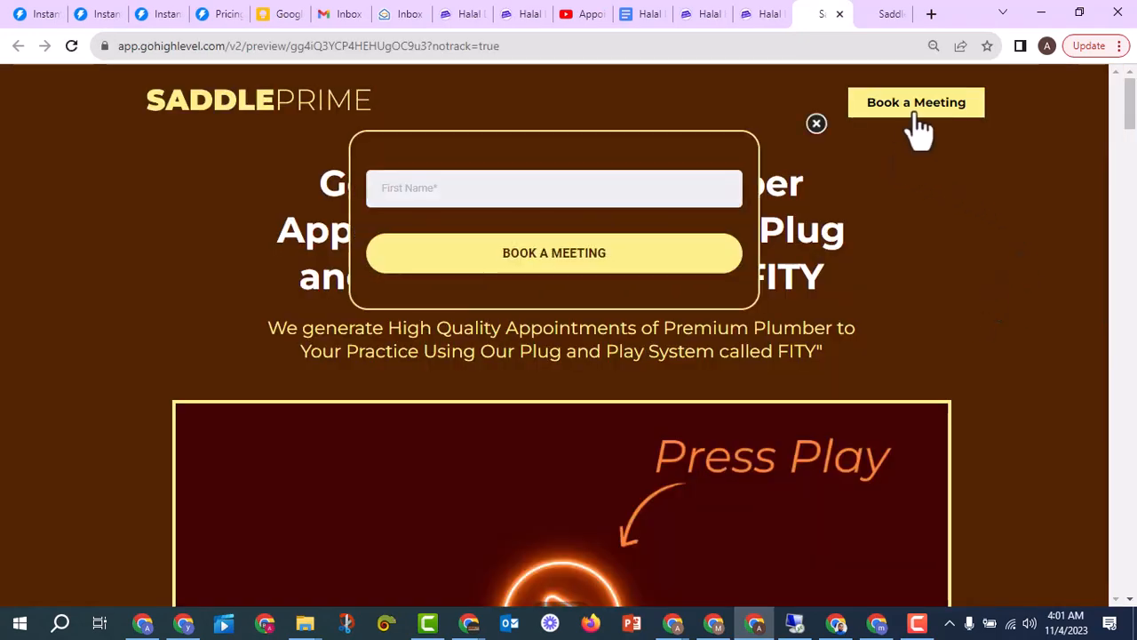
left_click(509, 195)
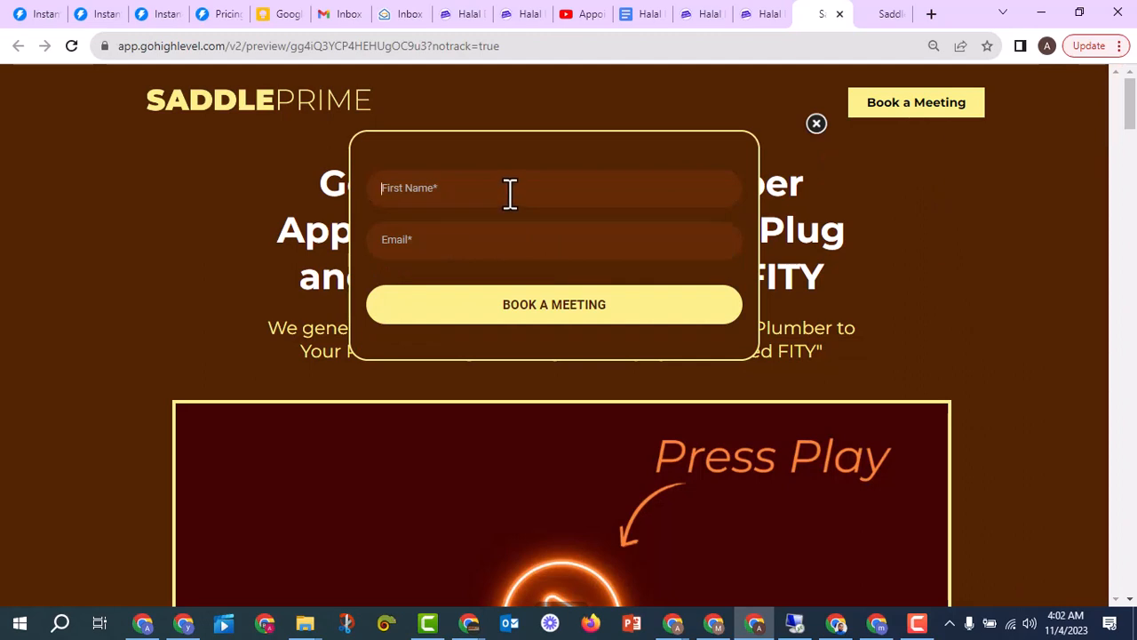
type("ghhgh")
type("dfddf@hgj.com")
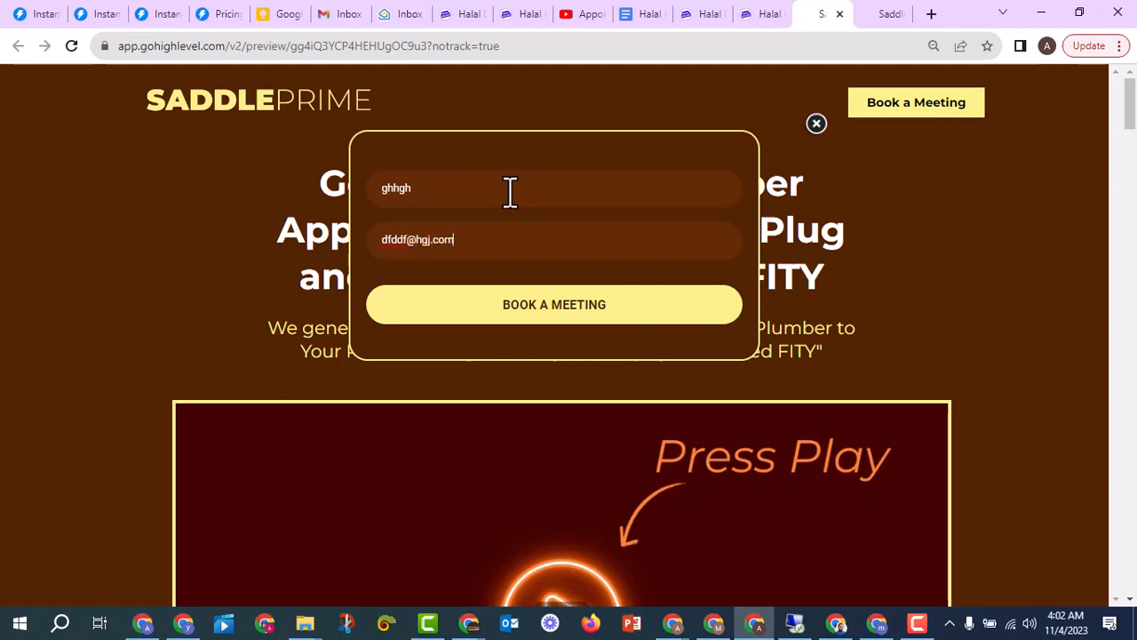
left_click(567, 319)
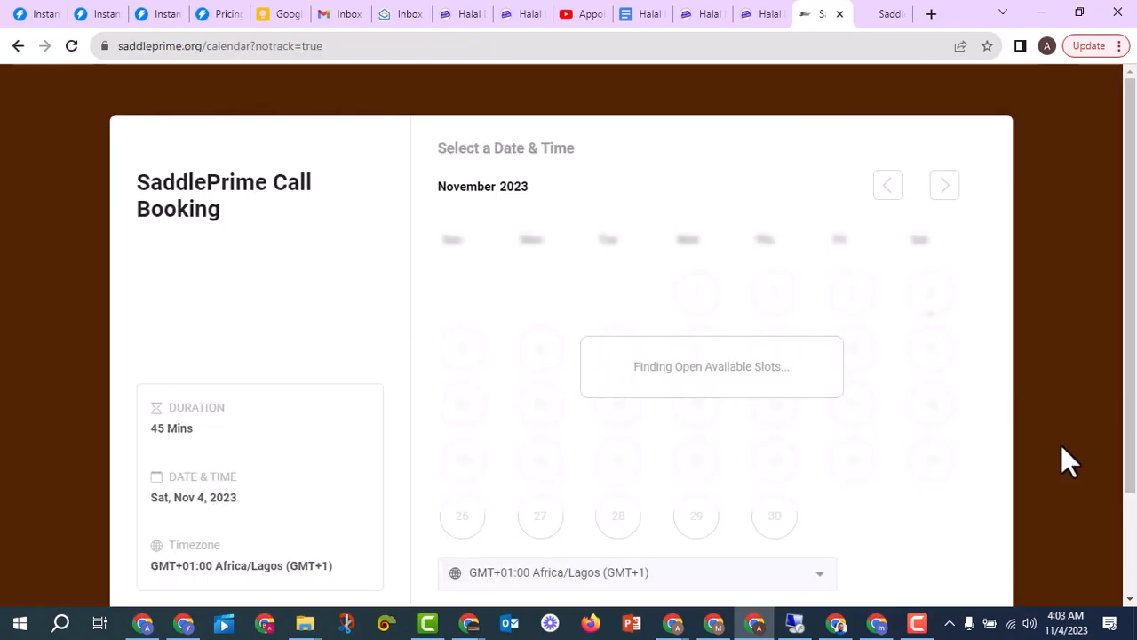
Examine the available dates and time slots on the SaddlePrime Call Booking calendar page
scroll(624, 426, "down", 3)
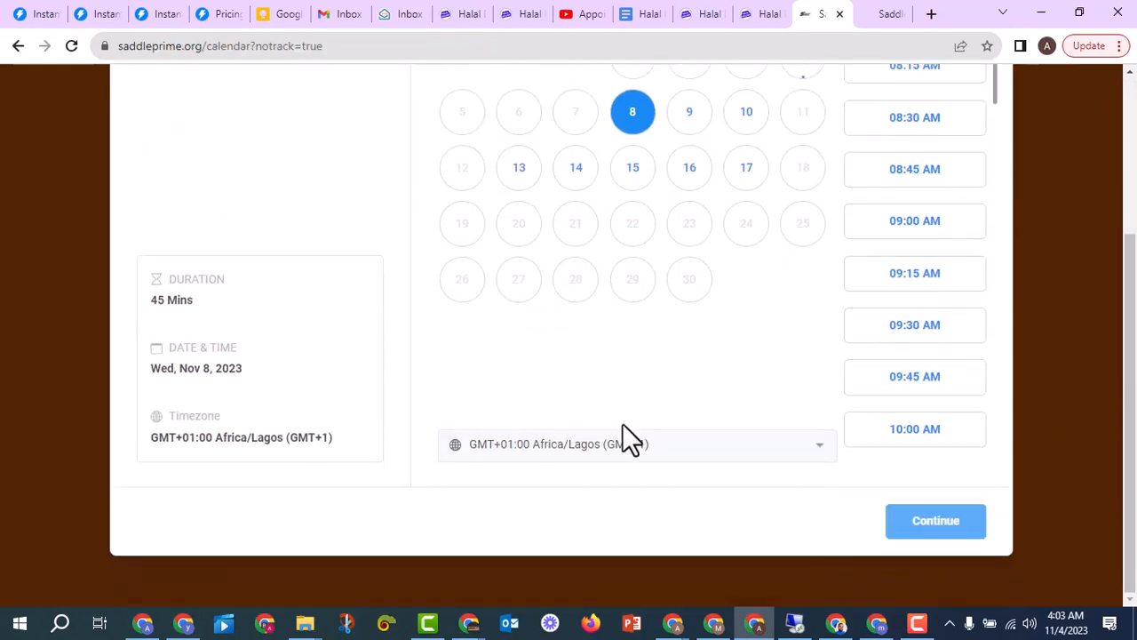
scroll(636, 433, "up", 3)
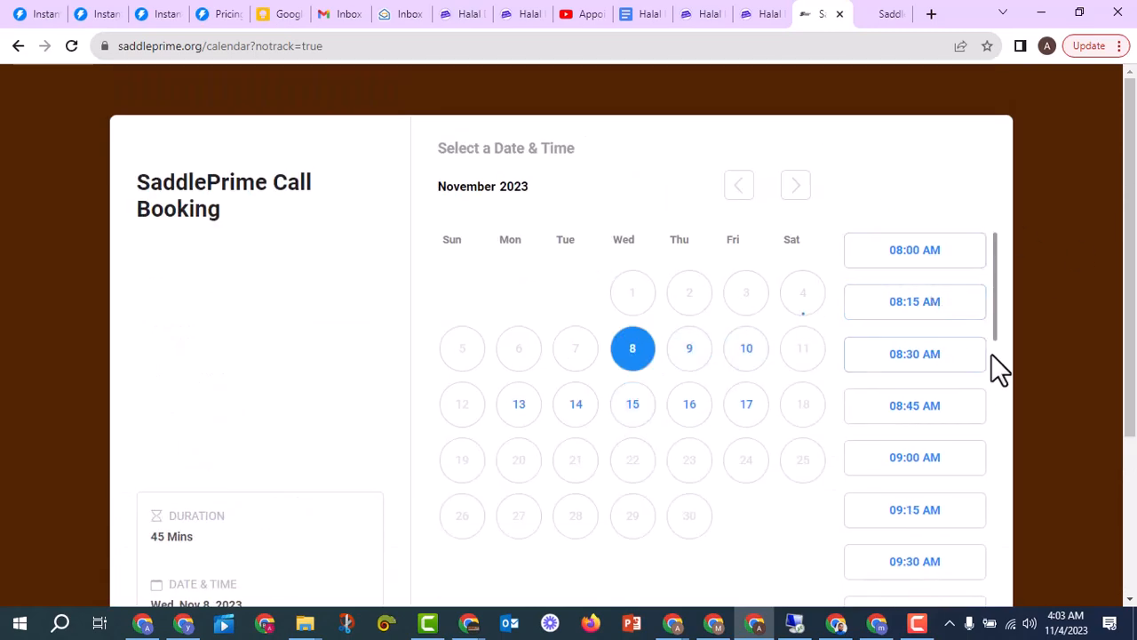
key("F10")
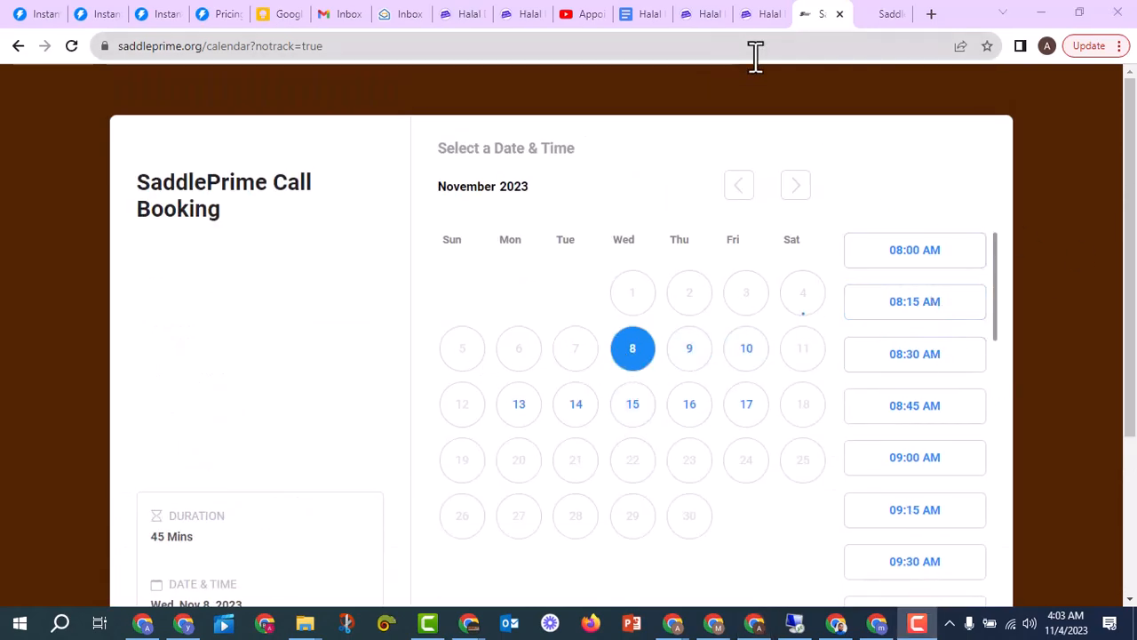
Switch to the Halal Dollars: Appt Setting Agency document in Google Docs and read the Plumber section's NON-LOOM MESSAGES
left_click(643, 15)
scroll(284, 426, "down", 15)
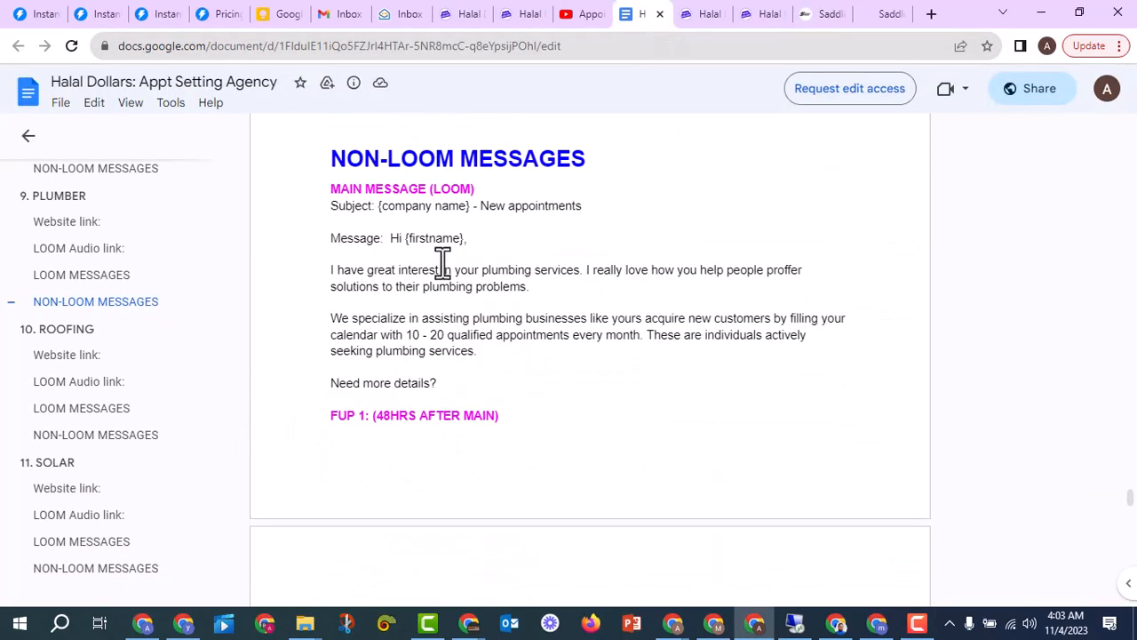
scroll(436, 258, "up", 1)
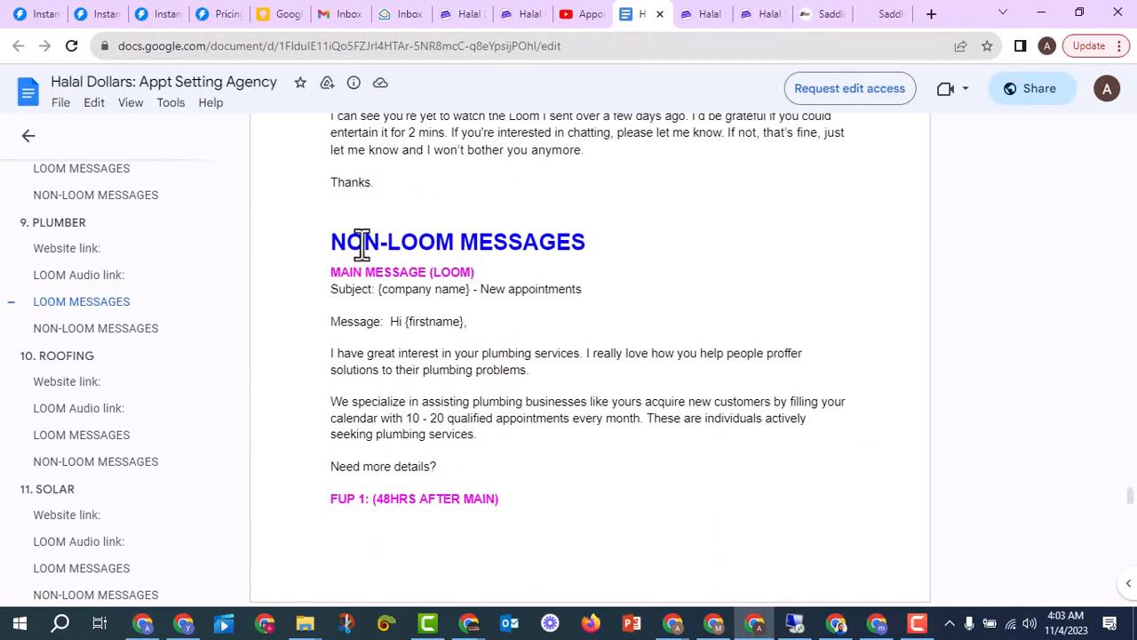